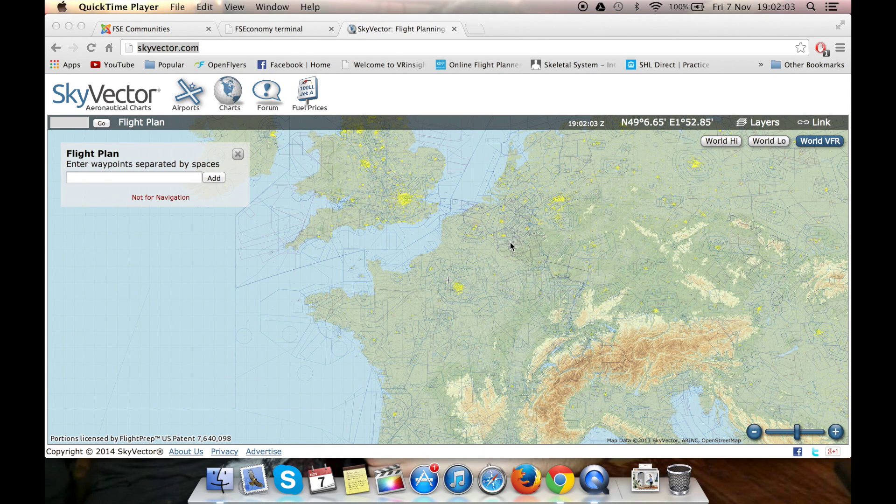
Look over the announcements on the FSE Communities home page.
left_click(549, 270)
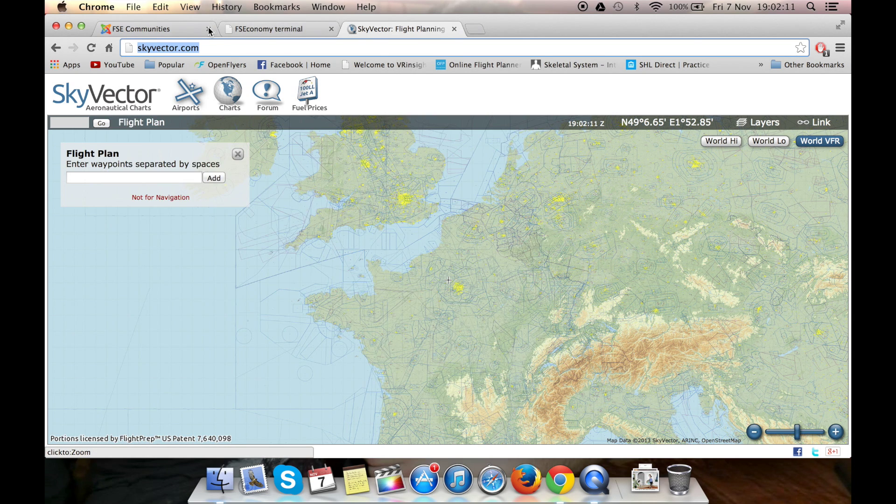
left_click(188, 33)
mouse_move(95, 215)
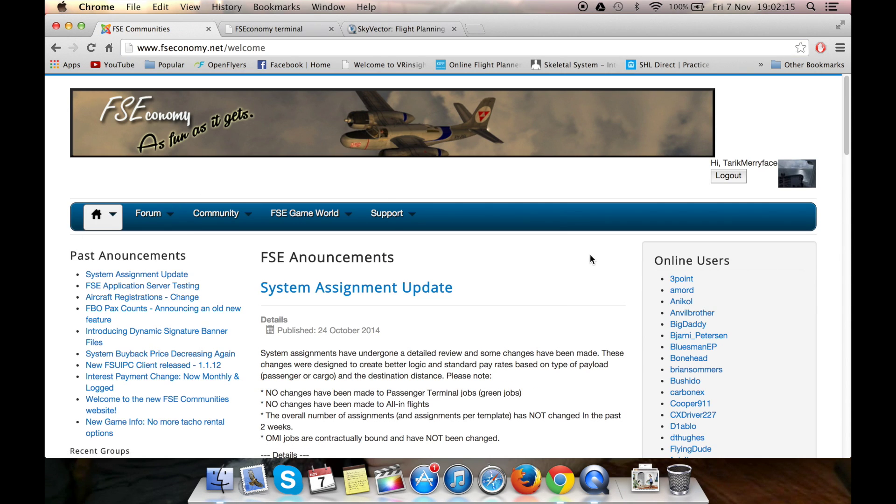
scroll(472, 253, "down", 3)
scroll(471, 253, "up", 3)
mouse_move(197, 228)
Open the FSEconomy terminal and review the military charter in the loading area and the assigned aircraft.
left_click(283, 32)
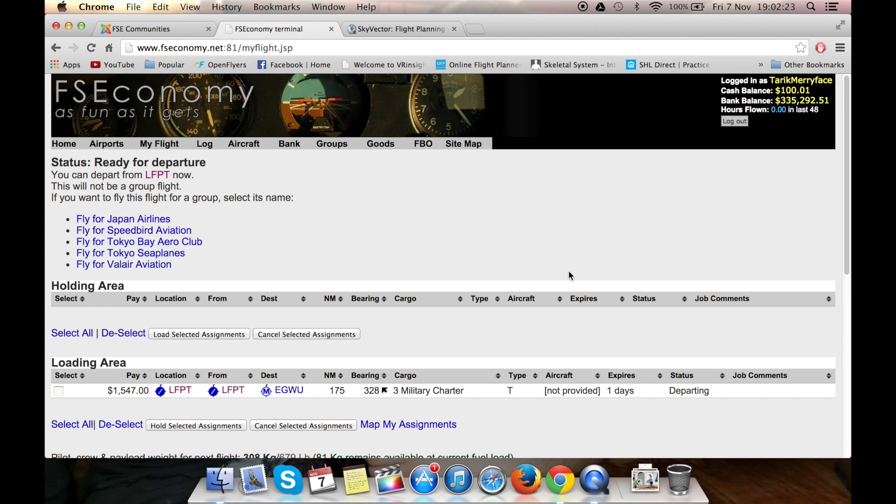
scroll(457, 312, "down", 5)
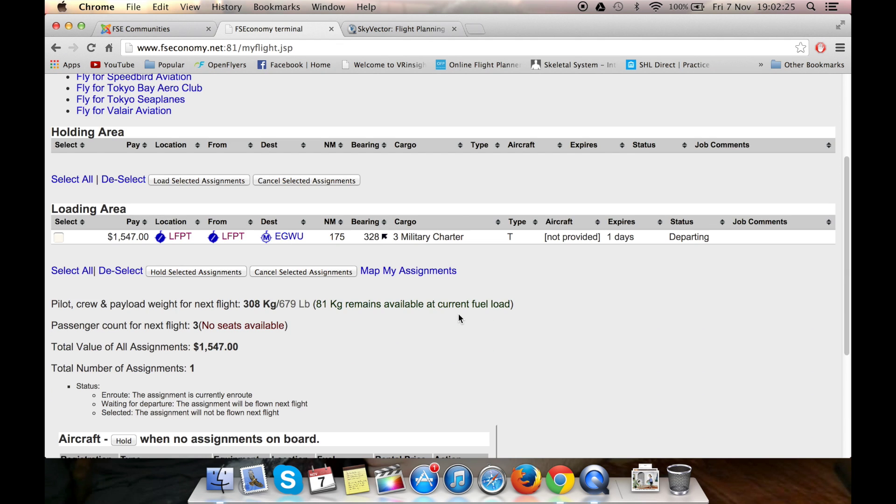
scroll(461, 313, "down", 5)
scroll(605, 272, "up", 4)
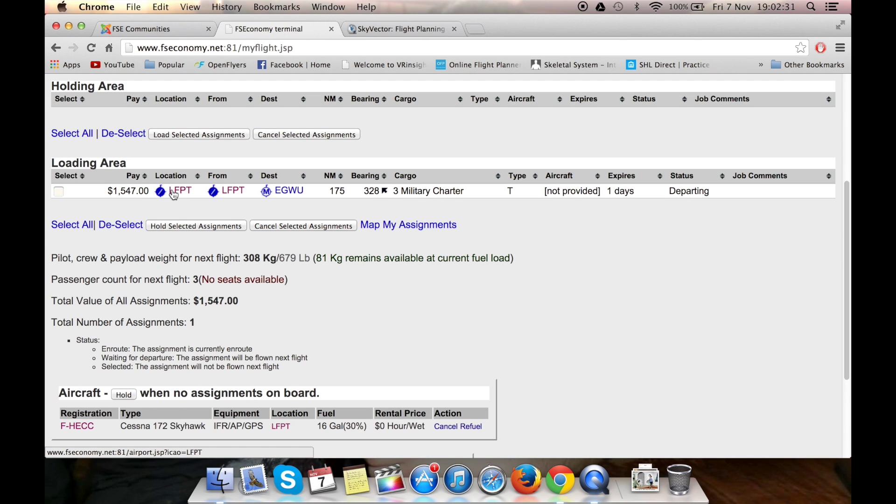
View the airport details of the charter's destination, EGWU, and return to the flight page.
left_click(289, 193)
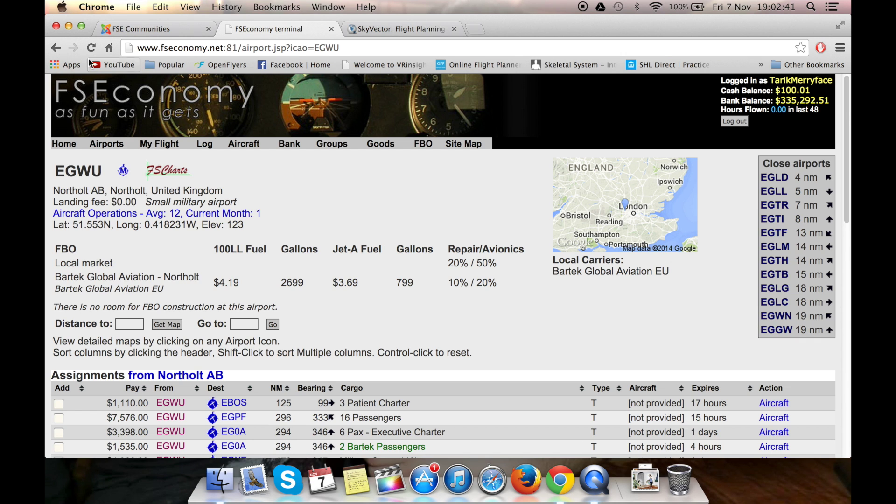
left_click(55, 47)
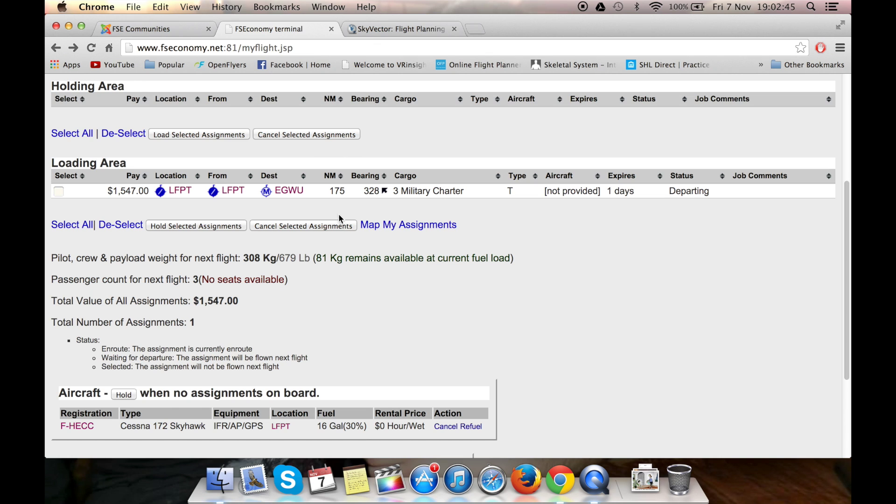
scroll(513, 182, "up", 5)
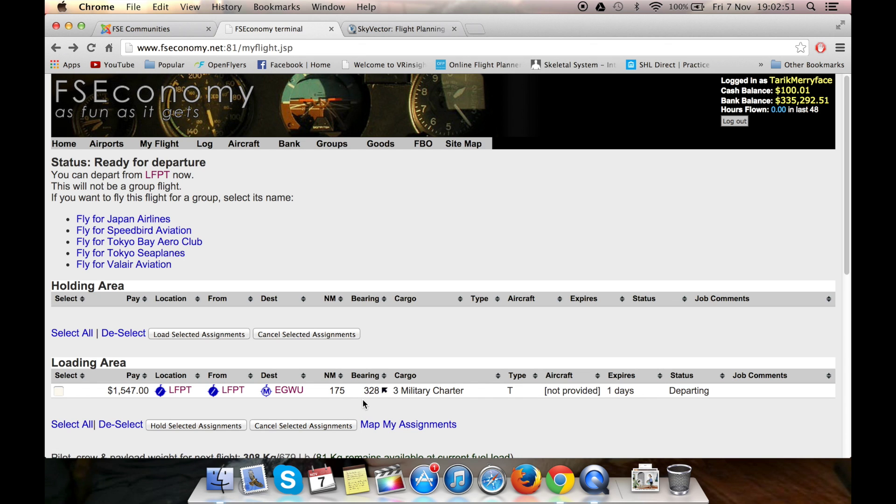
Switch to SkyVector and compare the World Hi chart with the World VFR chart, ending on World VFR.
left_click(382, 28)
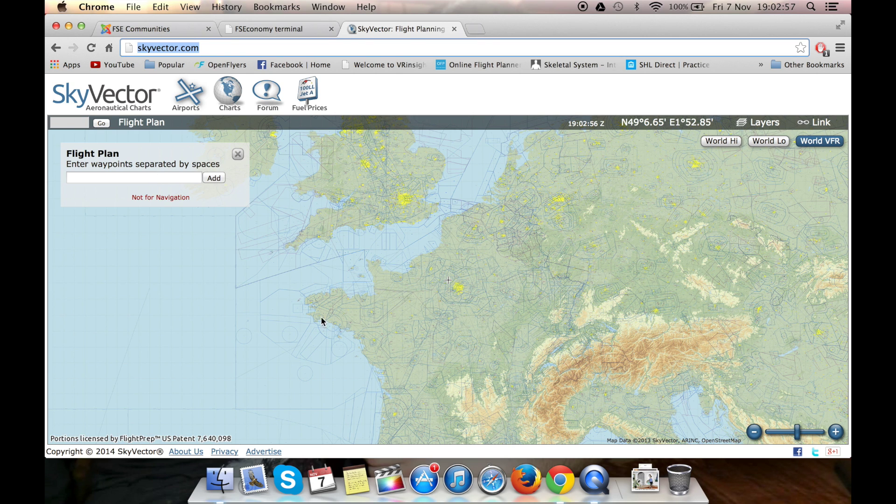
left_click(451, 300)
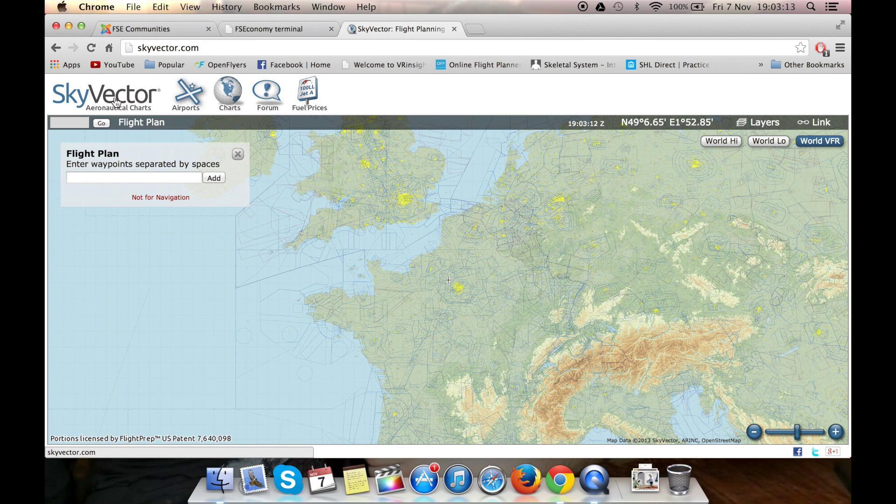
right_click(193, 96)
left_click(358, 209)
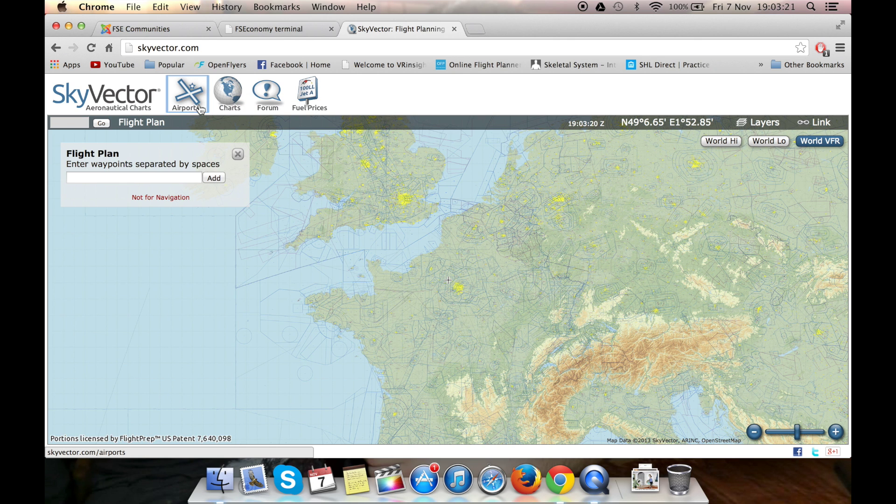
mouse_move(222, 99)
left_click(727, 147)
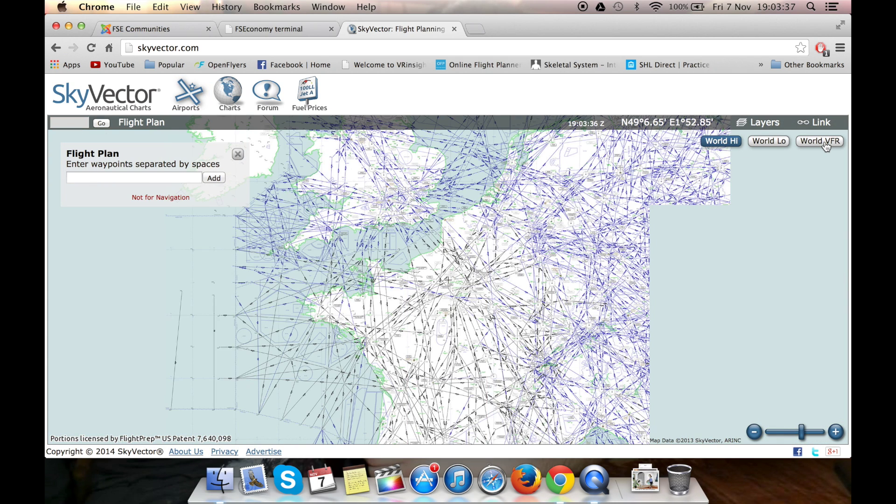
left_click(824, 144)
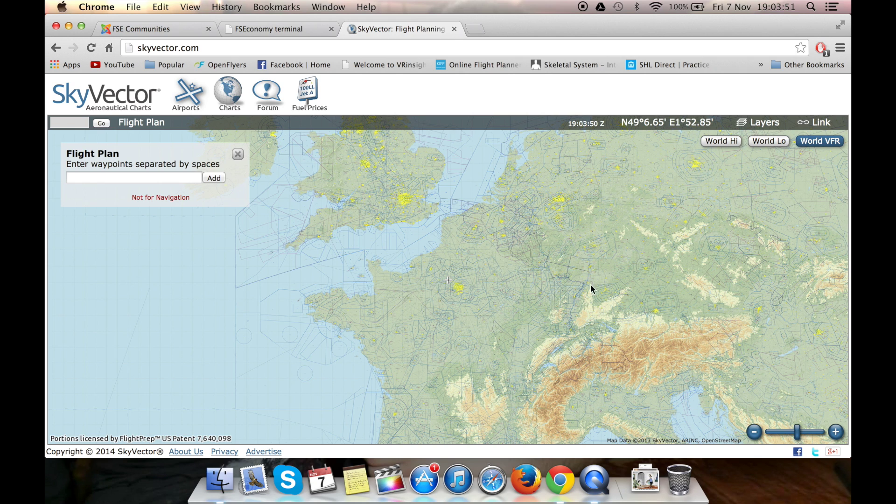
left_click_drag(621, 124, 728, 124)
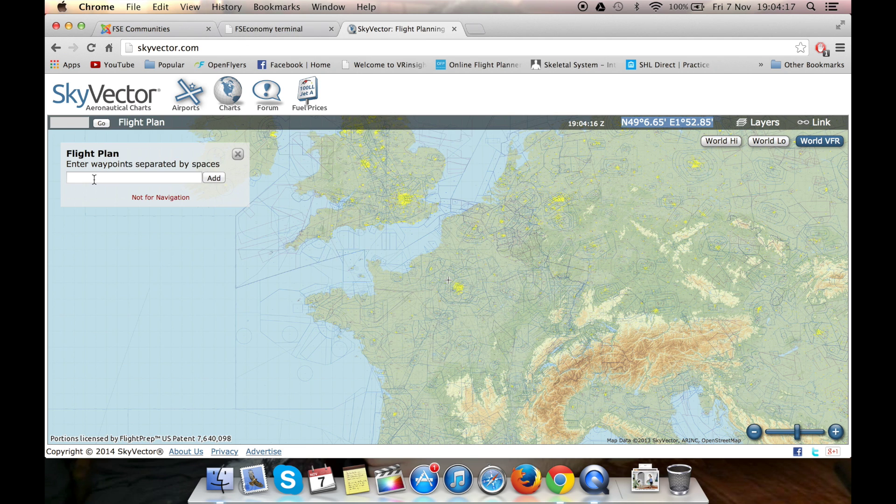
Reopen the flight plan and add LFPT as the departure waypoint.
left_click(236, 155)
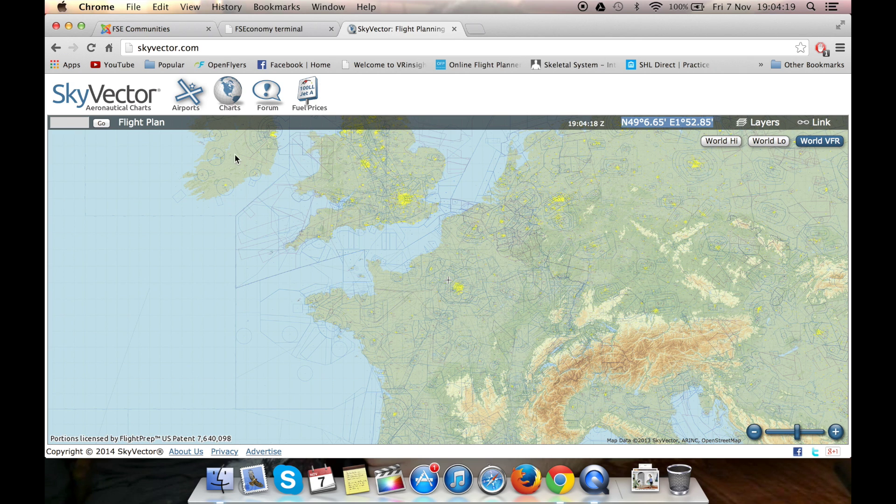
left_click(140, 124)
left_click(162, 178)
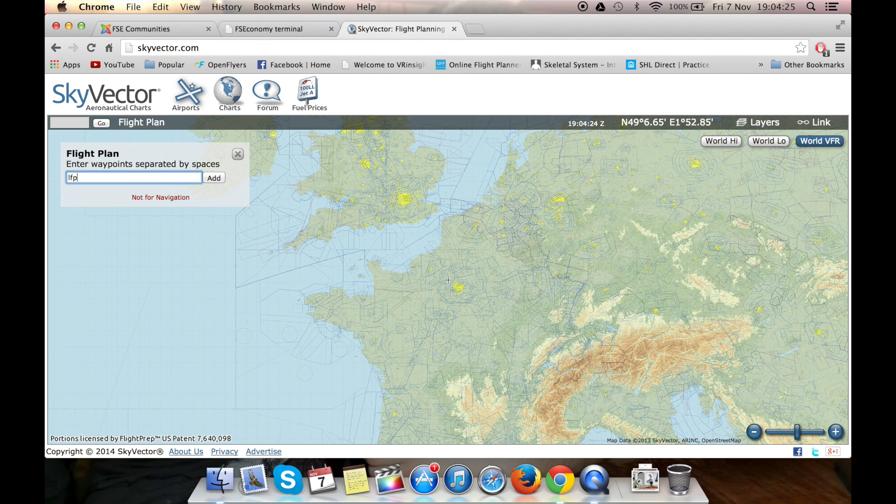
type("lfpt")
key("Return")
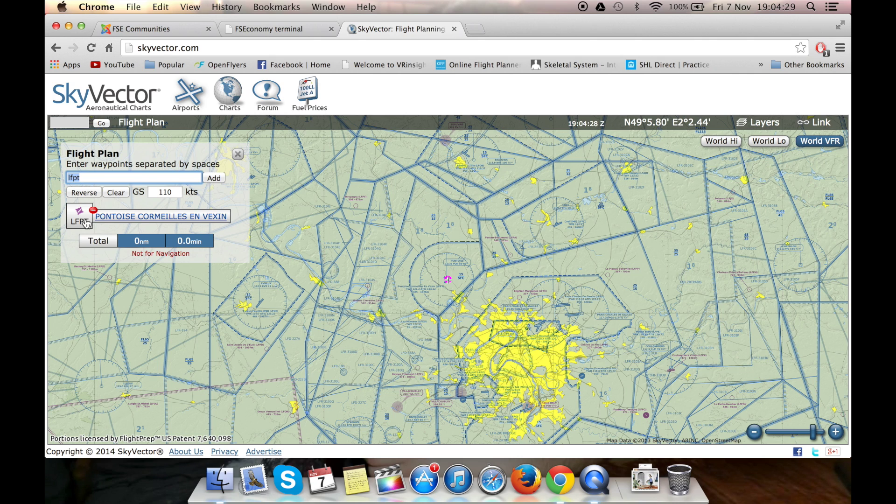
left_click_drag(175, 194, 150, 192)
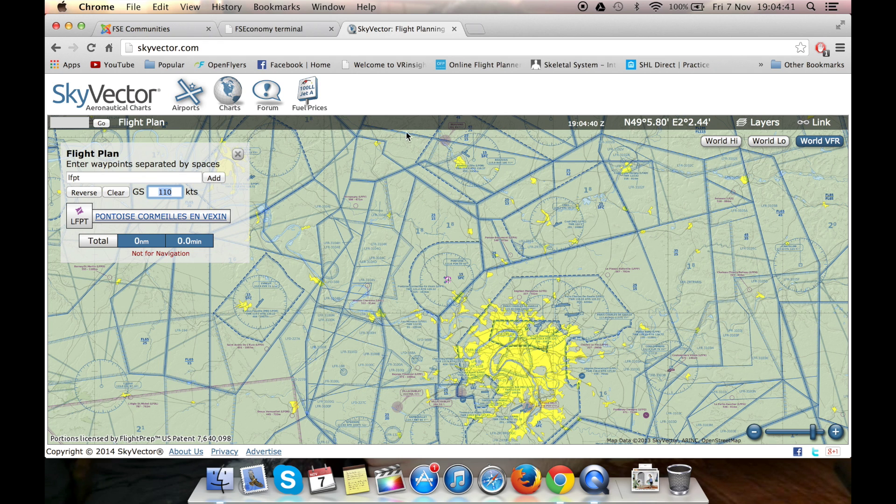
left_click(836, 431)
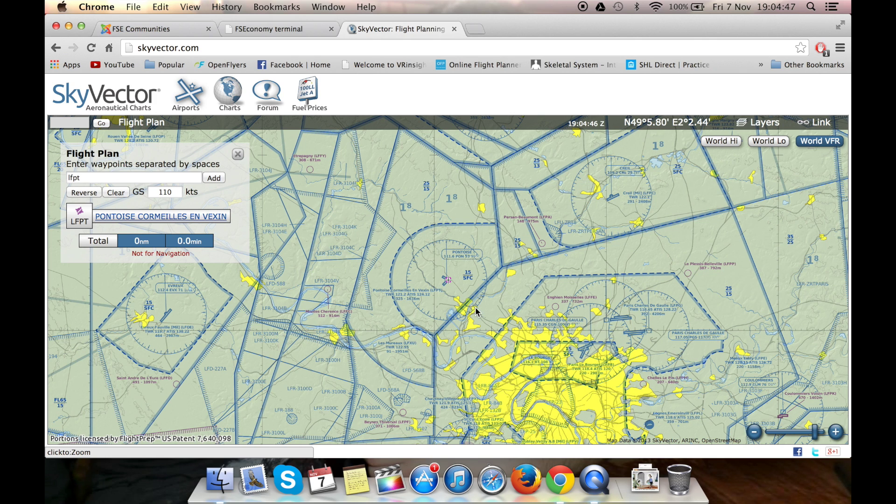
Check the assignment's destination code in the FSEconomy terminal and add EGWU to the SkyVector flight plan.
left_click(242, 31)
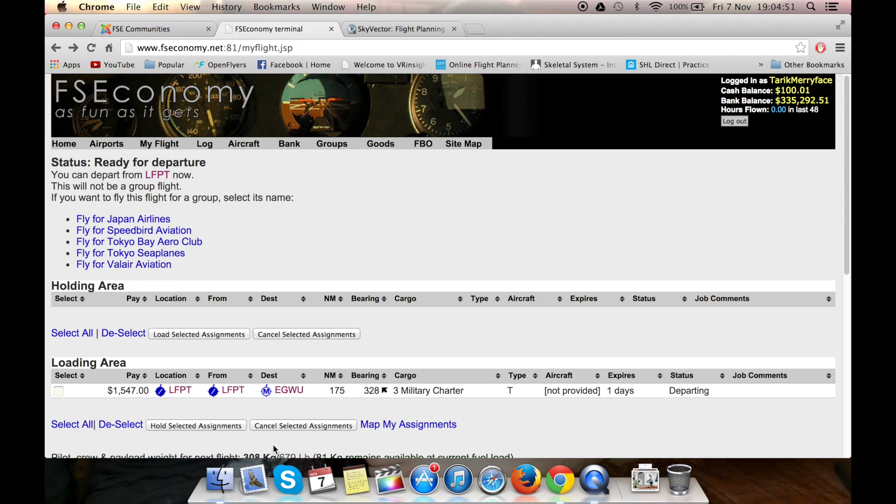
left_click_drag(310, 392, 280, 395)
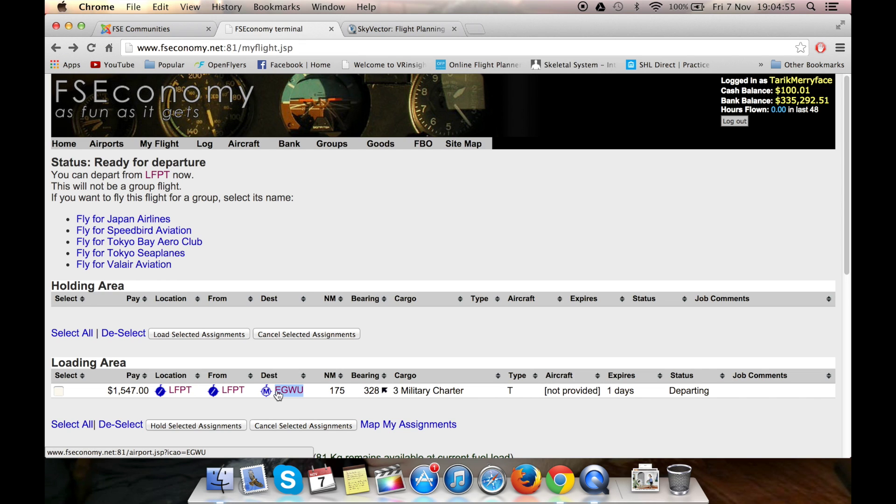
left_click(392, 28)
left_click(99, 177)
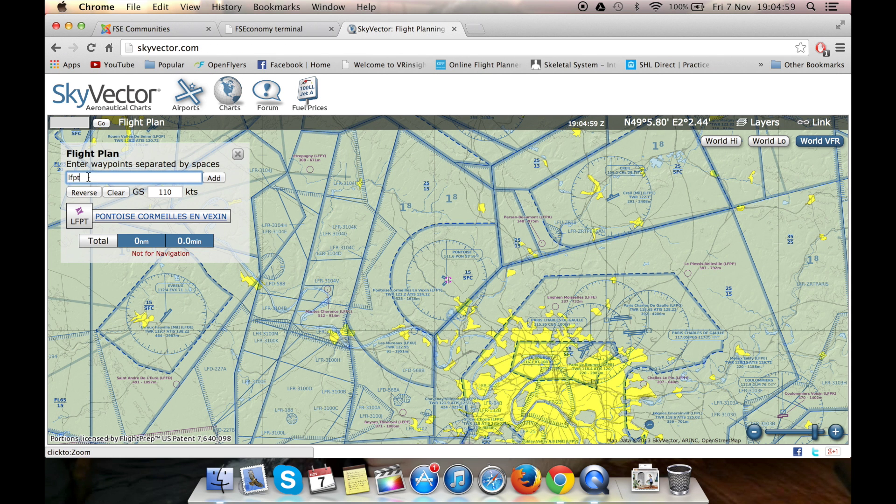
type("eg")
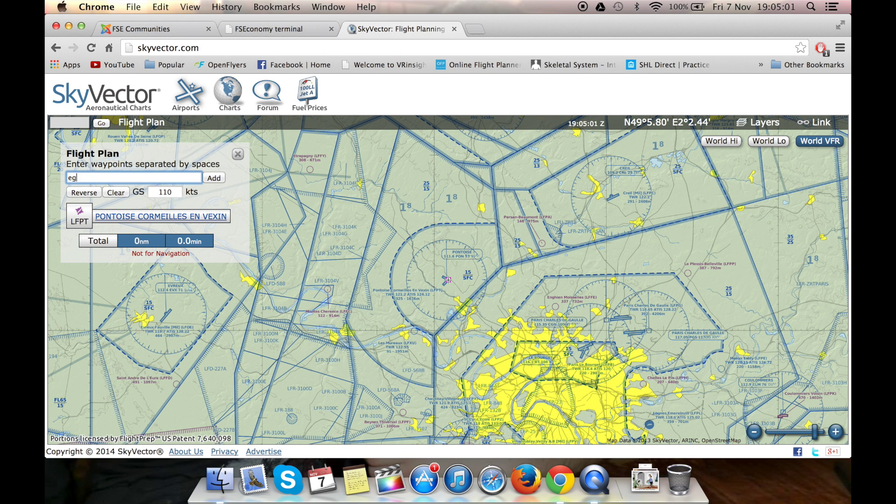
key("Return")
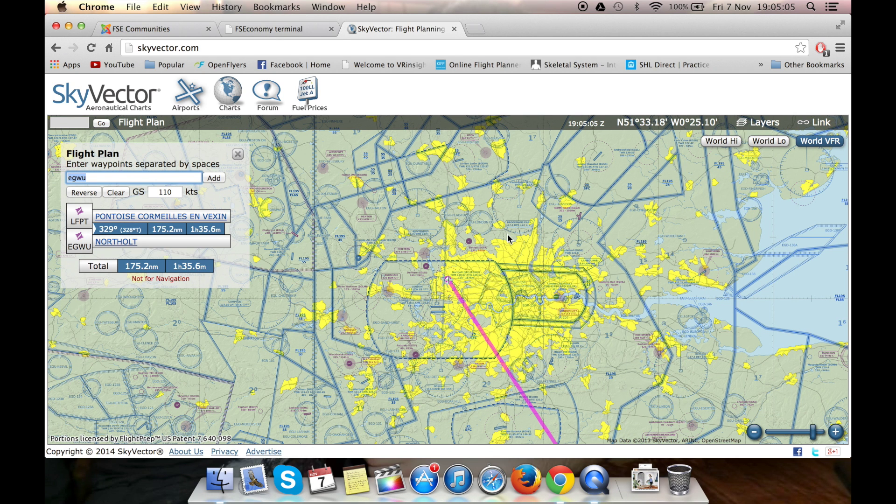
Examine the full route line from LFPT to EGWU on the map and its heading in the flight plan.
left_click(755, 432)
left_click(756, 432)
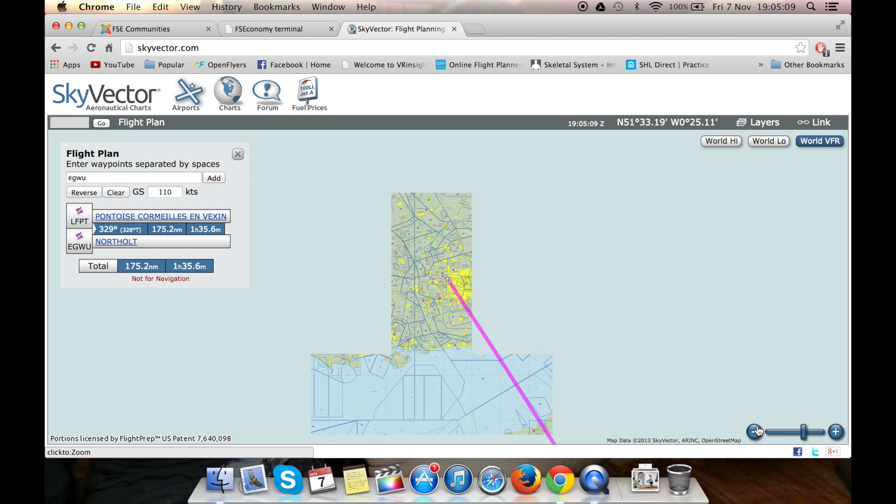
left_click_drag(606, 360, 581, 326)
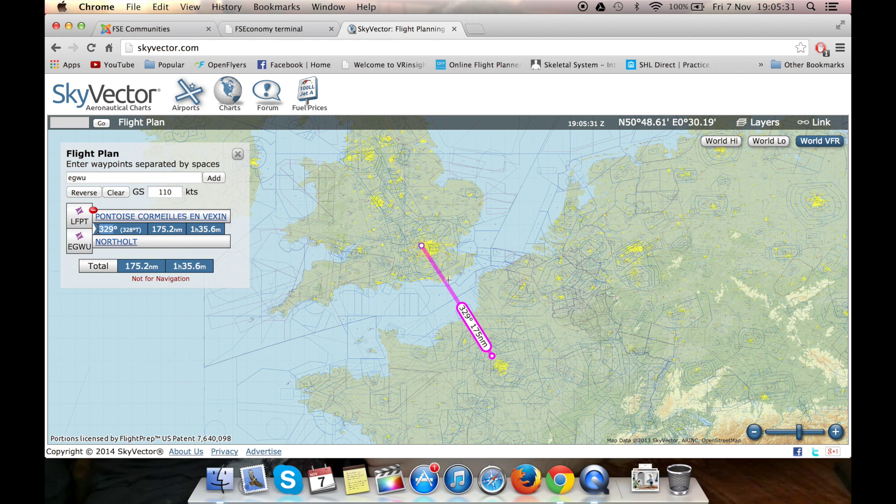
left_click(133, 227)
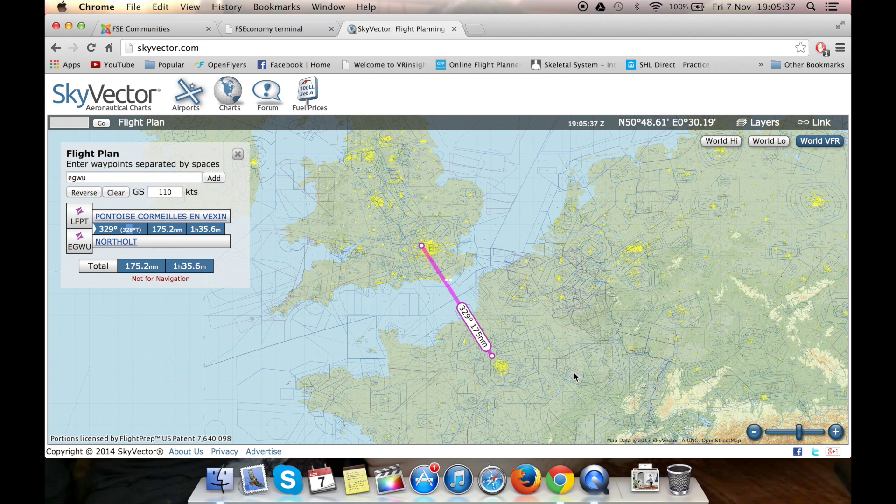
left_click_drag(526, 379, 496, 348)
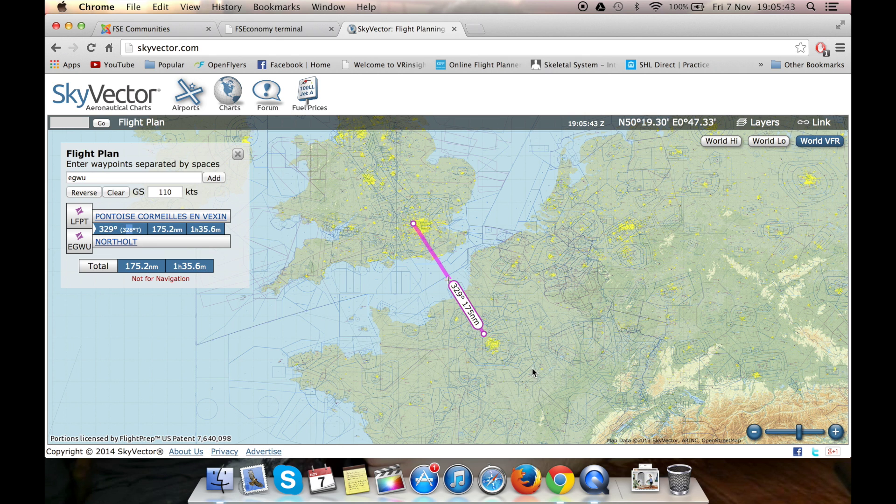
left_click_drag(534, 370, 524, 350)
Reroute the LFPT–EGWU leg through the ROUEN (116.80 ROU) waypoint and highlight its frequency in the flight plan.
left_click(835, 432)
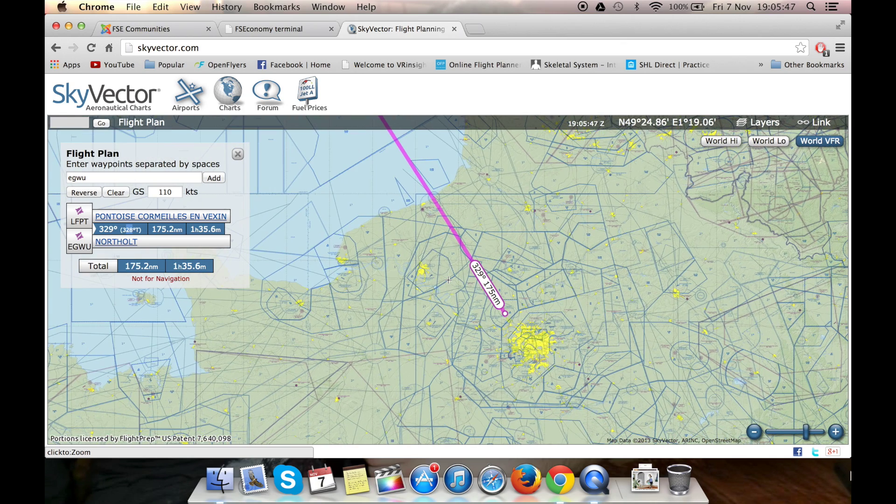
left_click(836, 431)
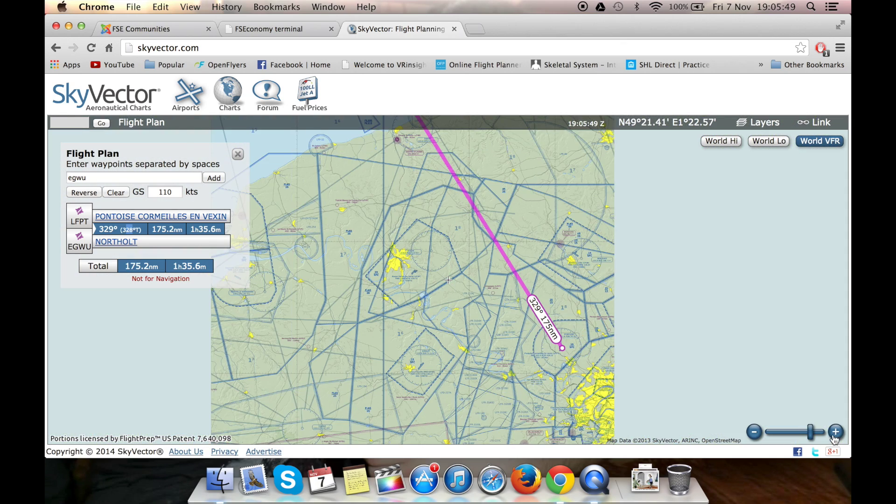
left_click(835, 432)
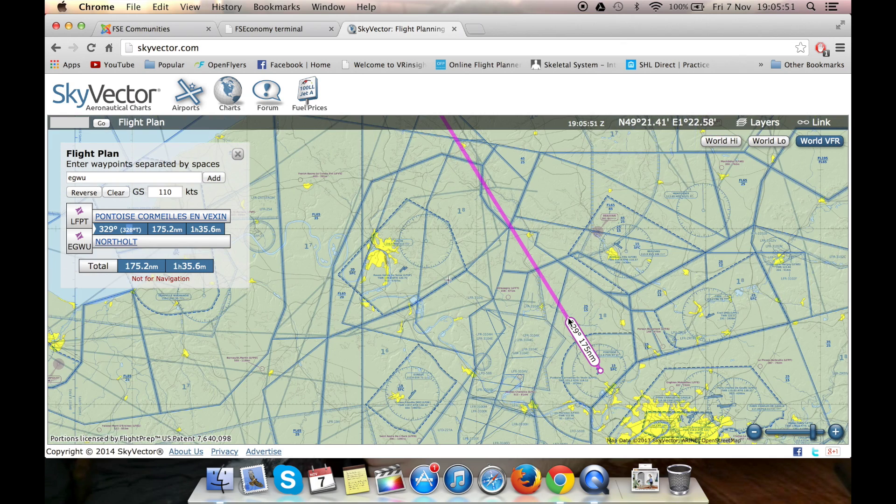
left_click(835, 431)
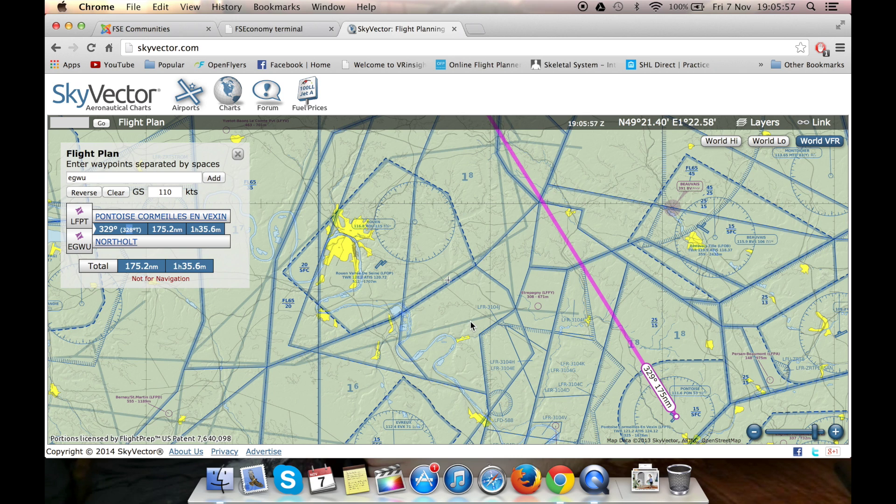
left_click_drag(608, 304, 415, 222)
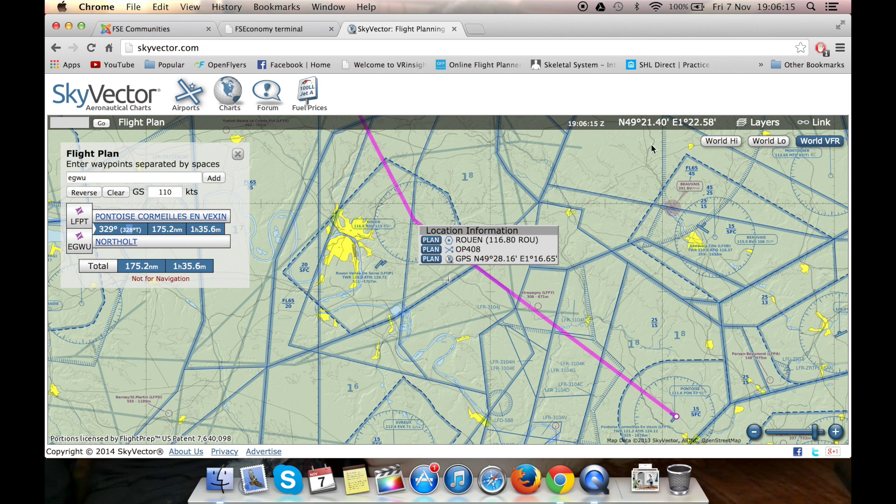
left_click(429, 240)
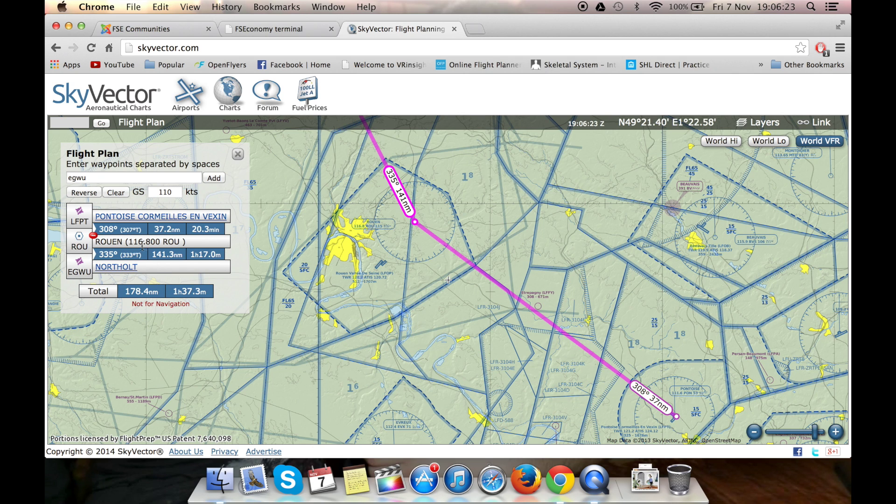
left_click_drag(132, 242, 155, 241)
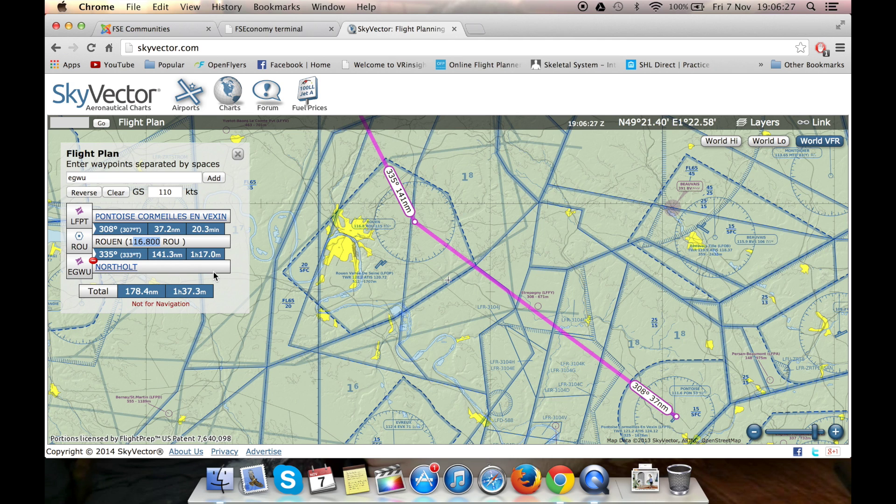
Reroute the LFPT–ROU leg through the ETREPAGNY (LFFY) airfield as an additional waypoint.
left_click(100, 230)
left_click_drag(528, 307, 538, 306)
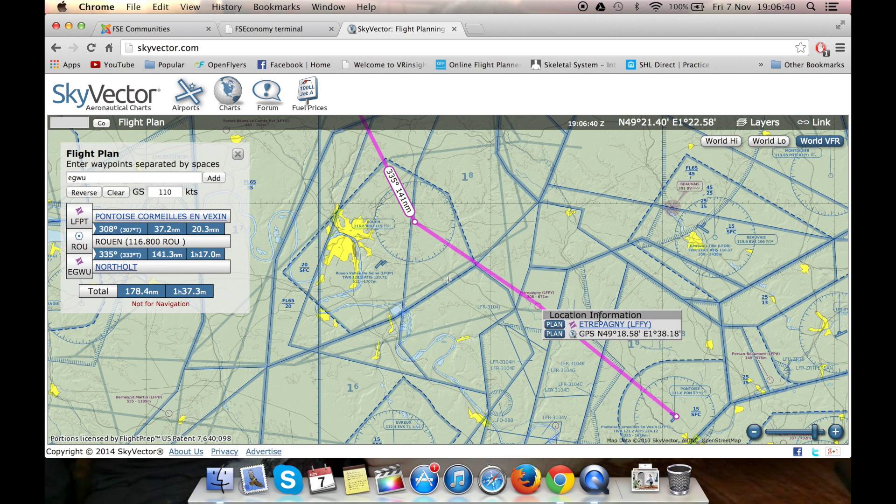
left_click(567, 325)
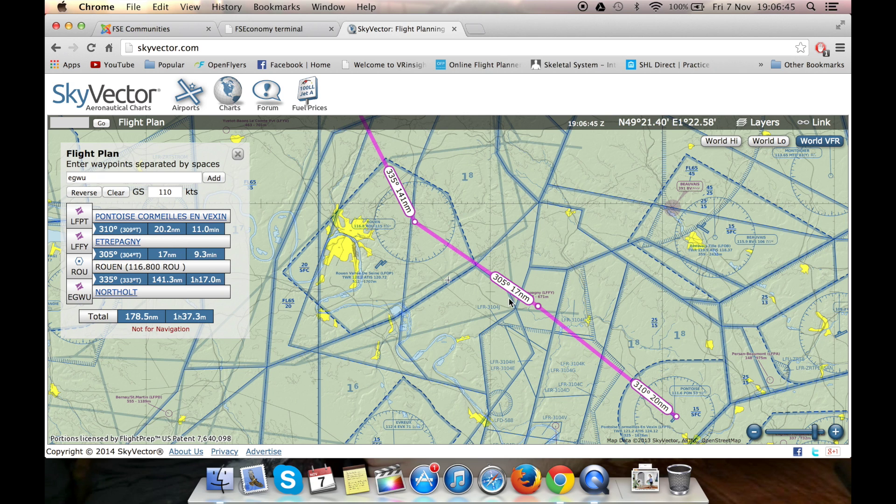
Reroute the ROU–EGWU leg through the DIEPPE (115.80 DPE) waypoint on the French coast.
left_click_drag(322, 188, 384, 304)
left_click_drag(345, 196, 379, 290)
left_click_drag(344, 197, 347, 215)
left_click_drag(404, 240, 486, 213)
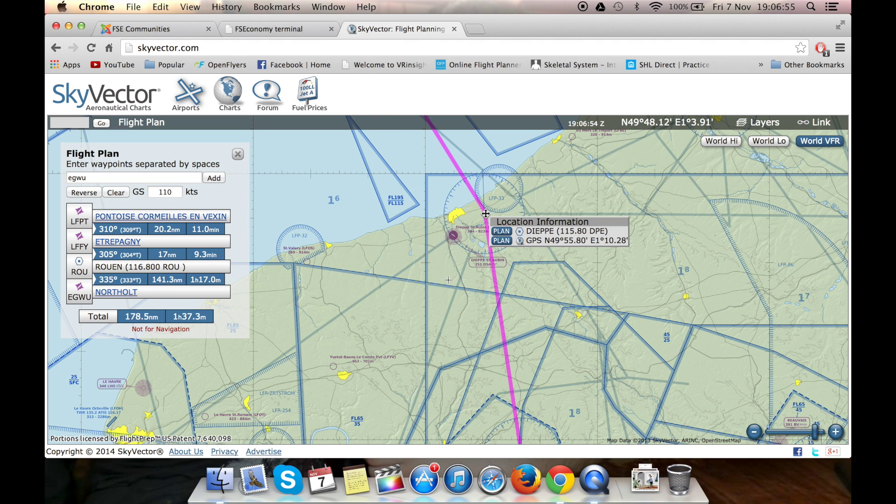
left_click(510, 232)
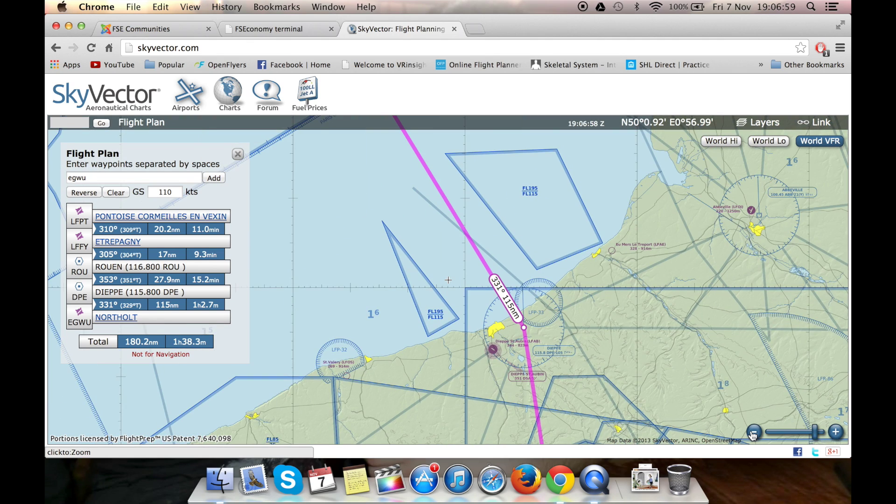
Reroute the DPE–EGWU leg through the SEAFORD (117.00 SFD) waypoint on the English coast.
left_click(754, 431)
left_click_drag(368, 236, 408, 298)
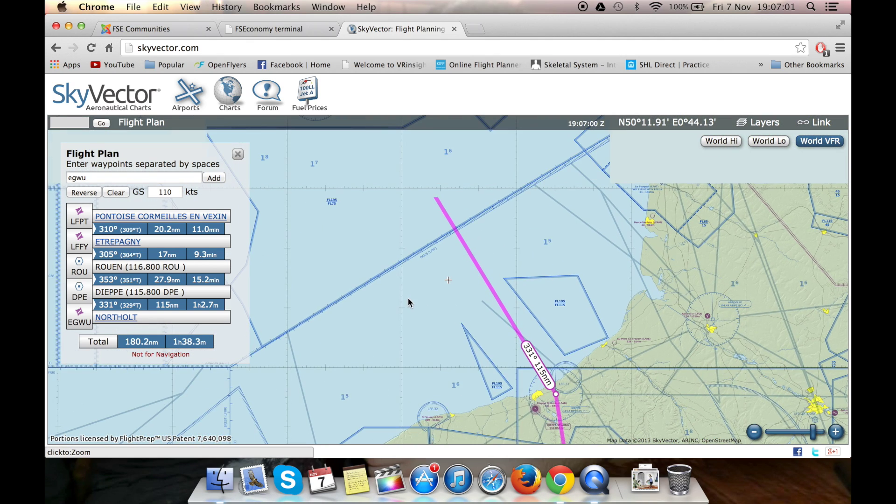
left_click_drag(306, 158, 400, 306)
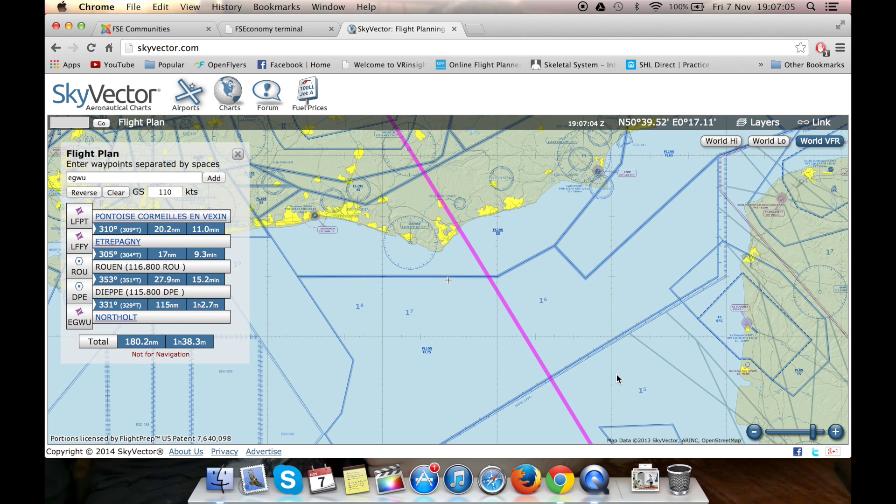
left_click_drag(478, 262, 411, 242)
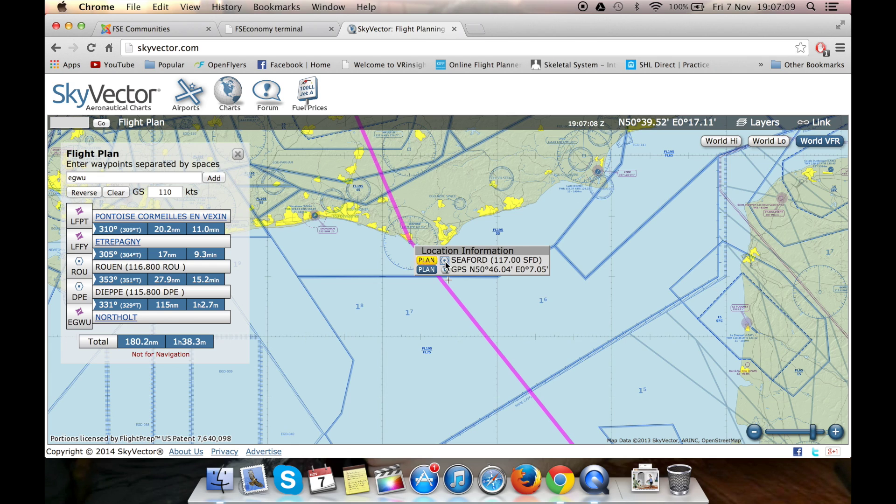
left_click(436, 257)
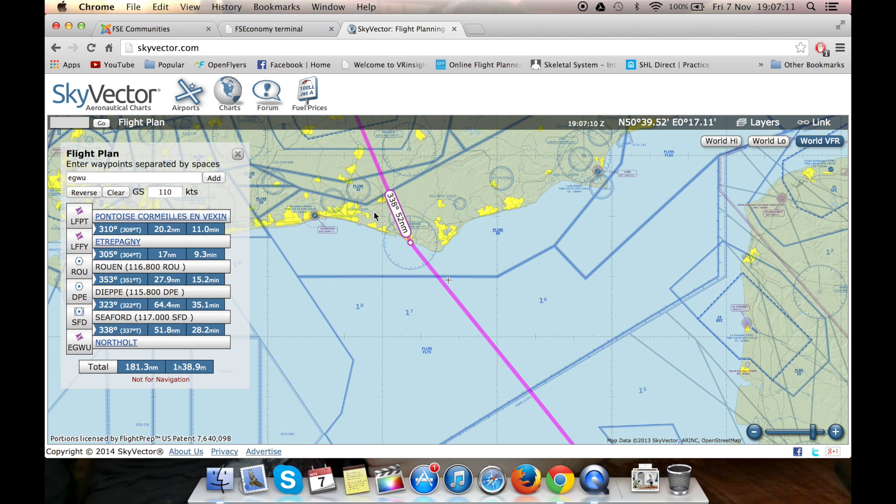
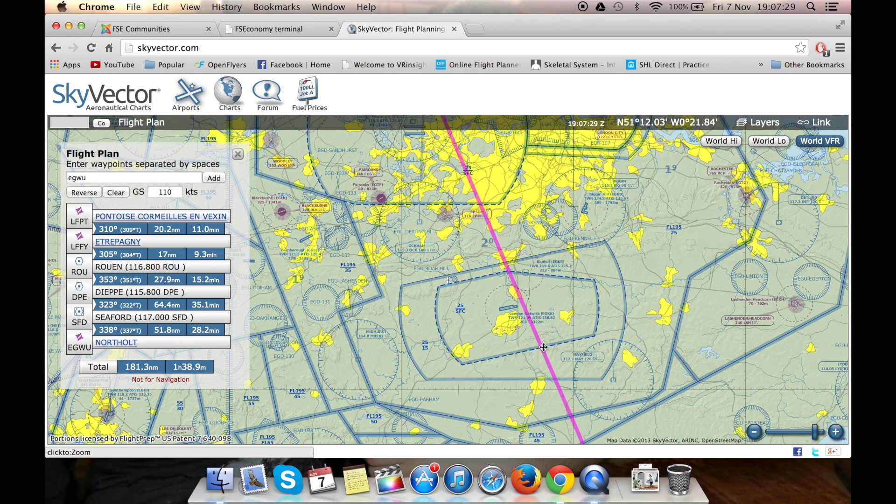
Reroute the SFD–EGWU leg around the Gatwick airspace through the MIDHURST (114.00 MID) waypoint.
left_click_drag(536, 351, 359, 359)
left_click_drag(541, 364, 512, 260)
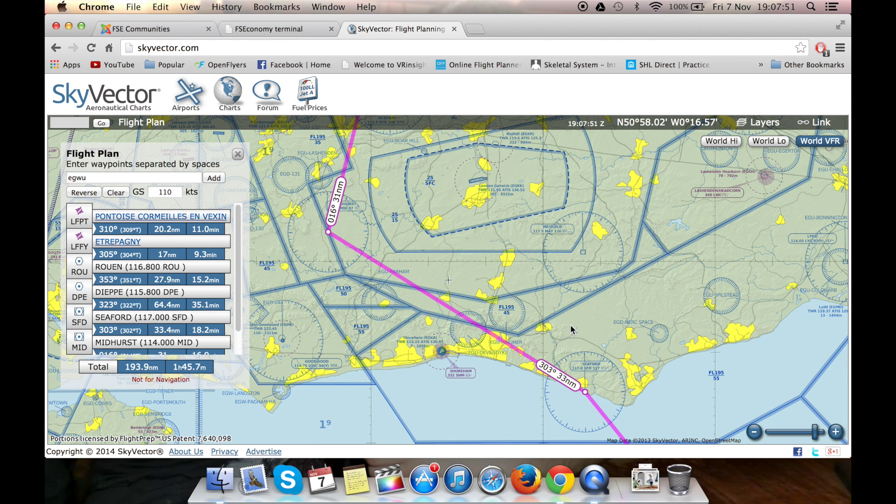
Examine the route from SEAFORD through MIDHURST to EGWU and the controlled airspace around London on the chart.
left_click_drag(600, 371, 643, 365)
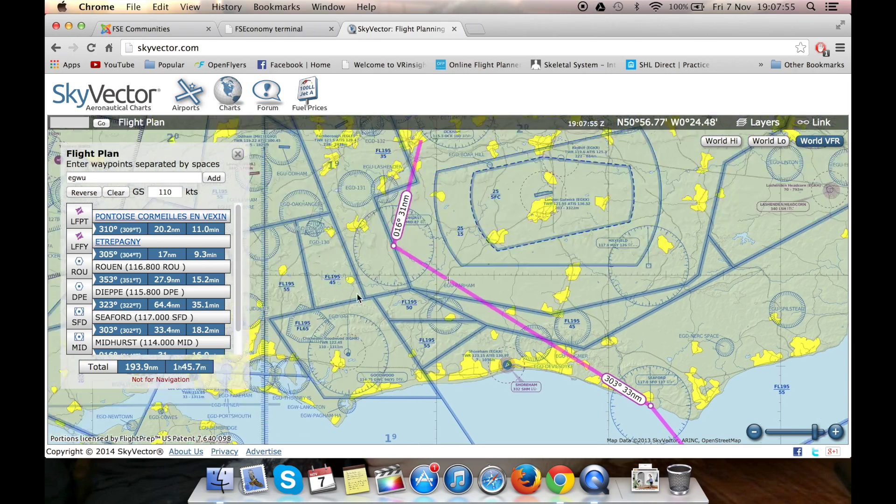
left_click_drag(357, 293, 421, 363)
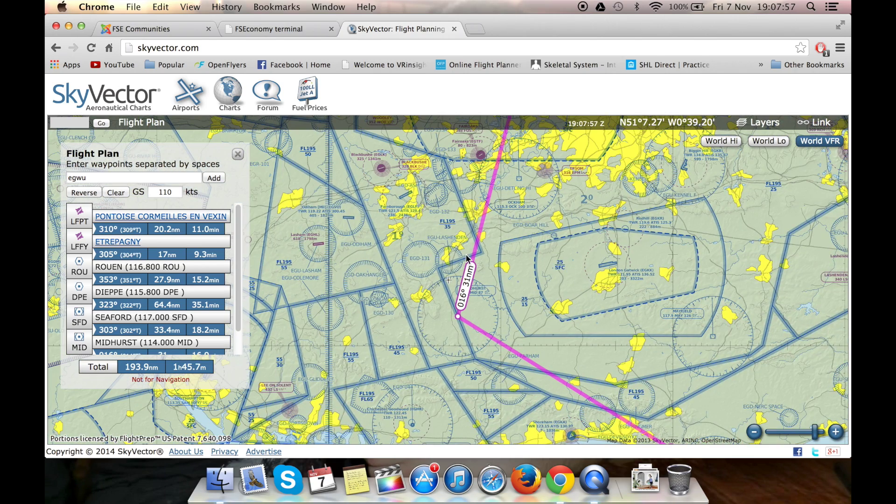
left_click_drag(467, 257, 477, 339)
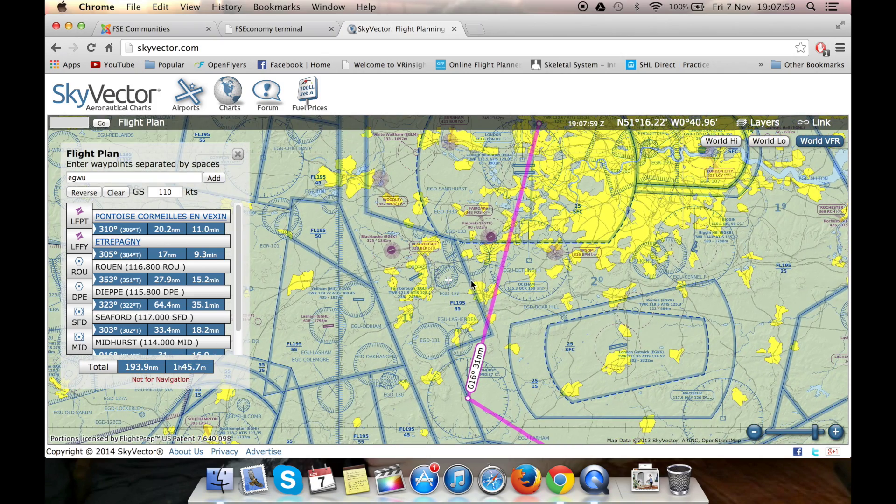
left_click_drag(461, 214, 464, 230)
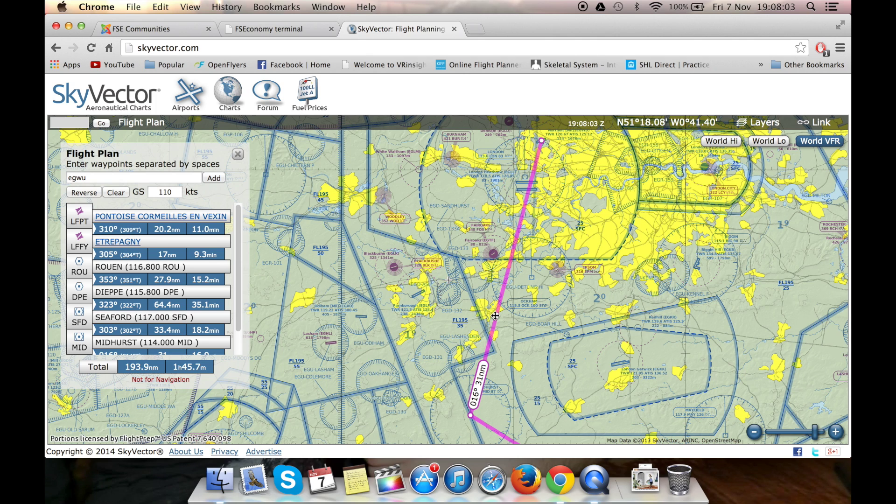
left_click_drag(462, 209, 463, 239)
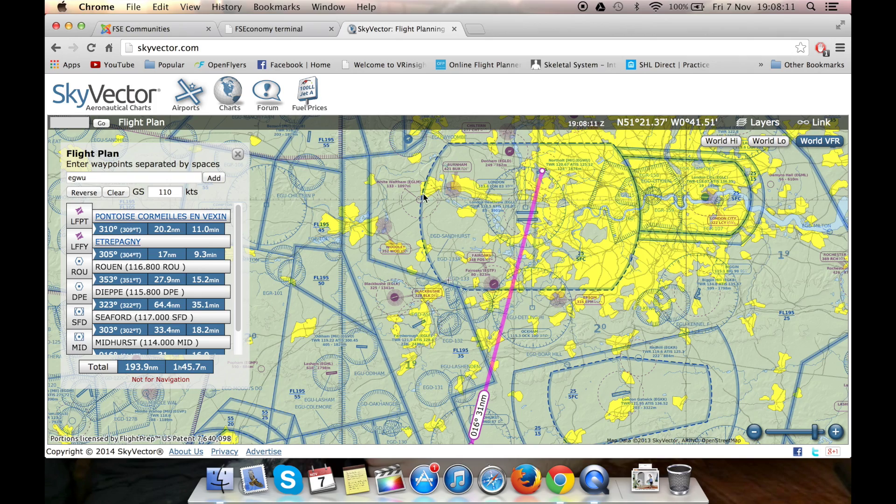
left_click_drag(423, 198, 443, 325)
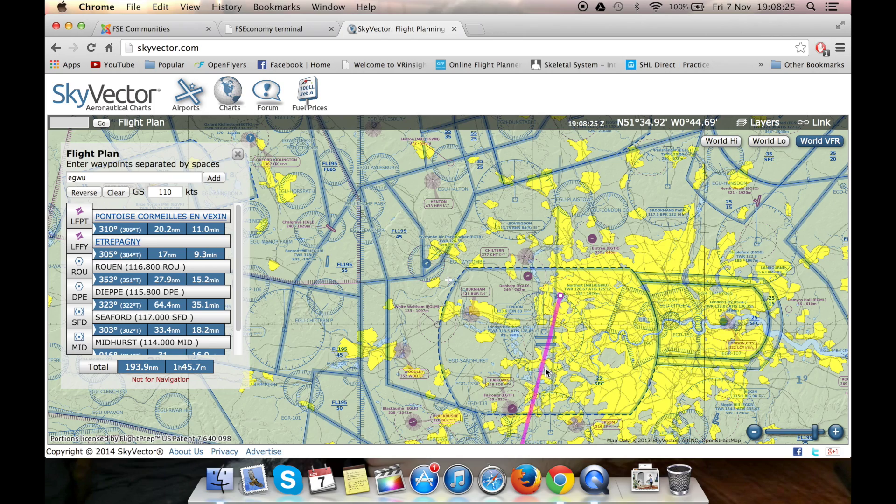
left_click_drag(472, 356, 455, 281)
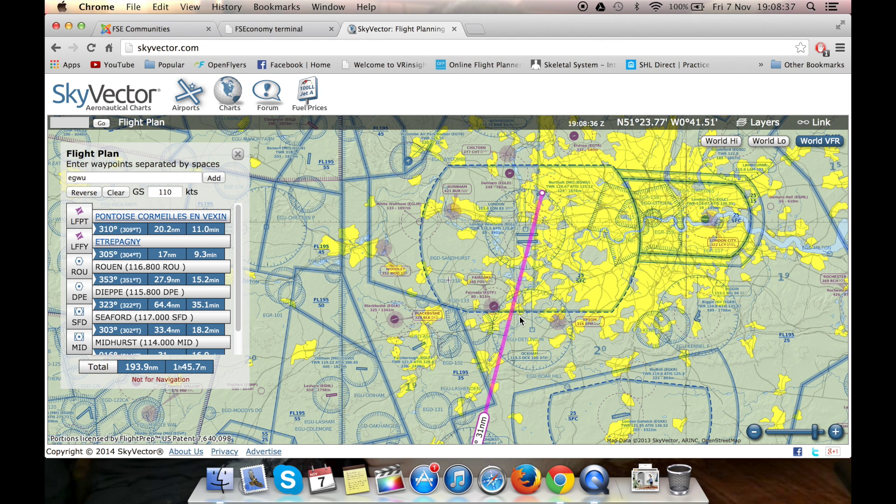
scroll(443, 327, "left", 3)
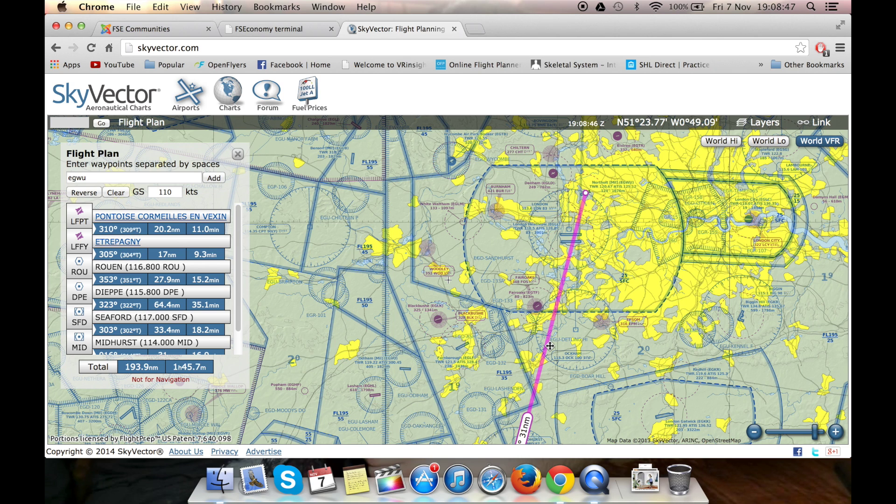
Reroute the MID–EGWU leg west through the BLACKBUSHE (EGLK) airfield.
left_click_drag(550, 345, 481, 345)
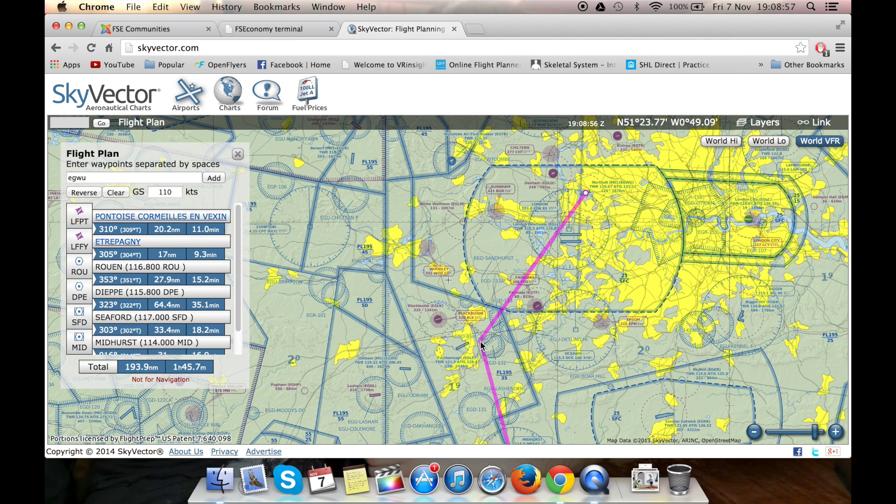
left_click_drag(481, 344, 469, 343)
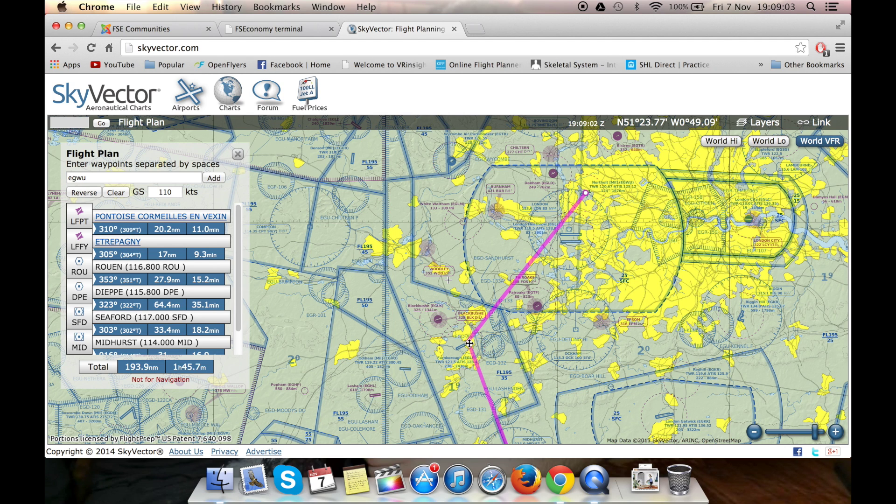
left_click_drag(469, 343, 441, 322)
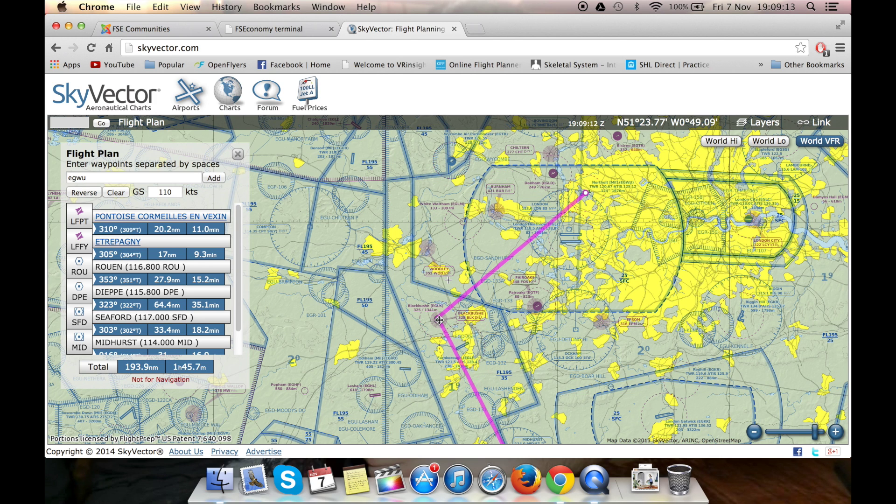
left_click(456, 338)
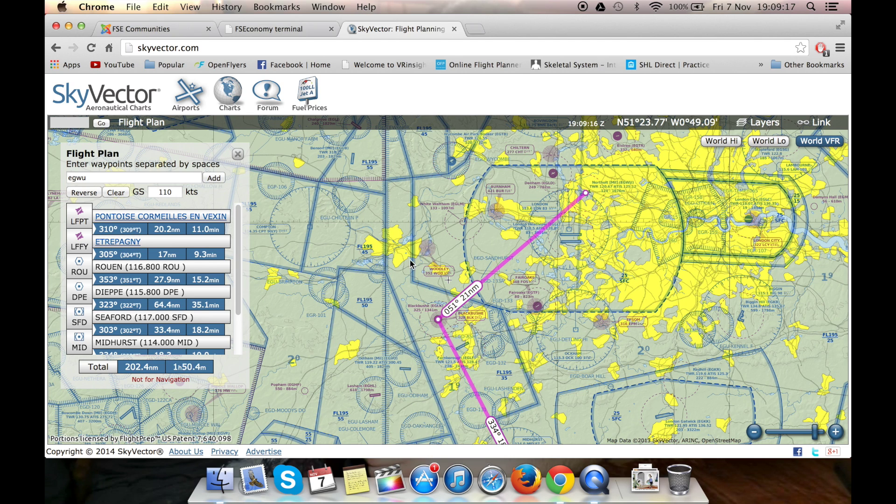
Reroute the EGLK–EGWU leg through the WHITE WALTHAM (EGLM) airfield along the edge of the London airspace.
left_click_drag(410, 259, 407, 285)
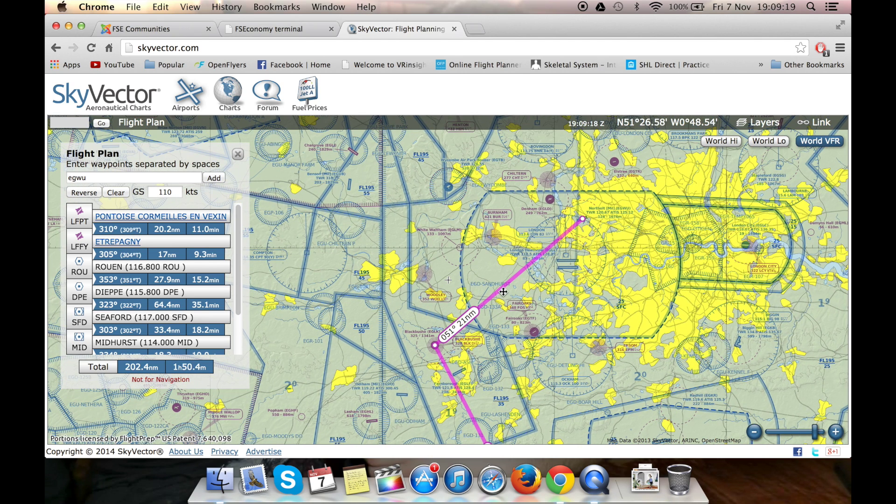
left_click_drag(499, 289, 460, 247)
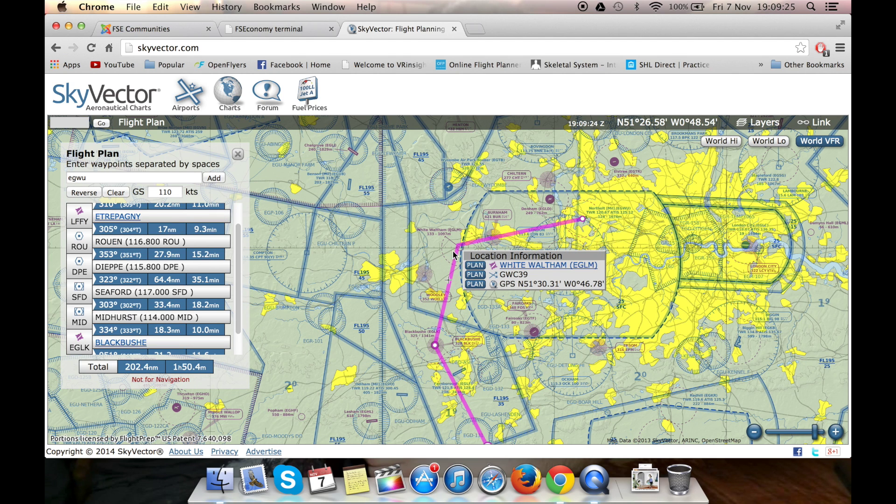
left_click(475, 266)
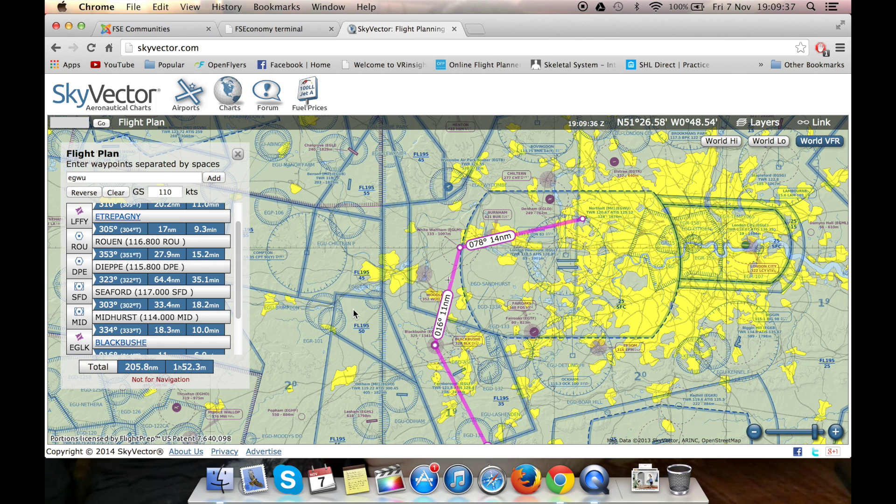
Review the complete waypoint list in the flight plan and highlight the total flight time.
scroll(239, 308, "down", 5)
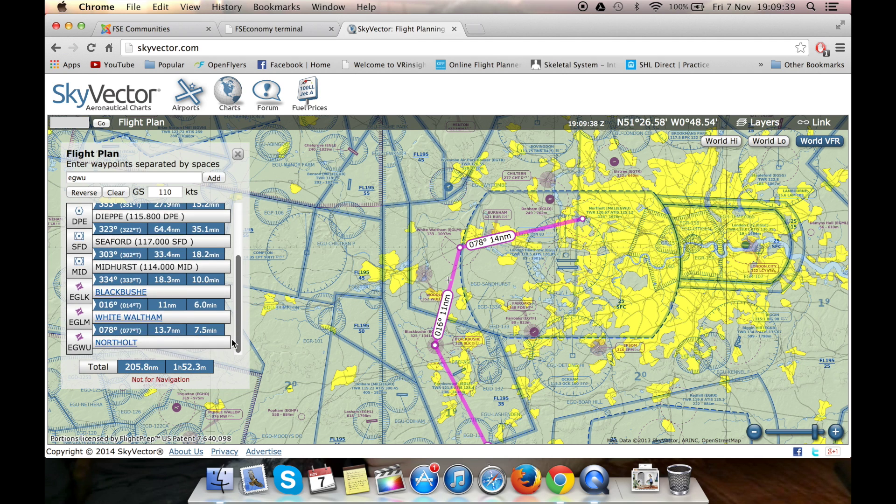
scroll(236, 322, "up", 5)
scroll(233, 331, "down", 2)
scroll(233, 331, "down", 2)
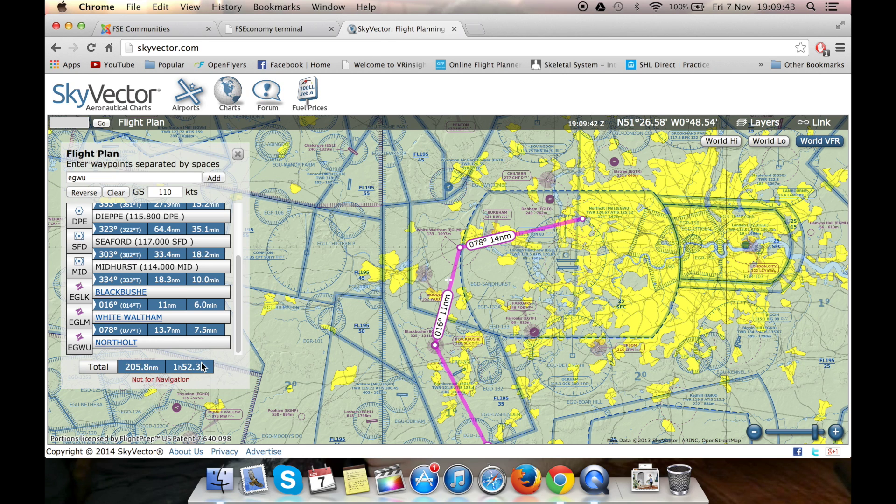
mouse_move(201, 346)
left_click_drag(173, 368, 205, 366)
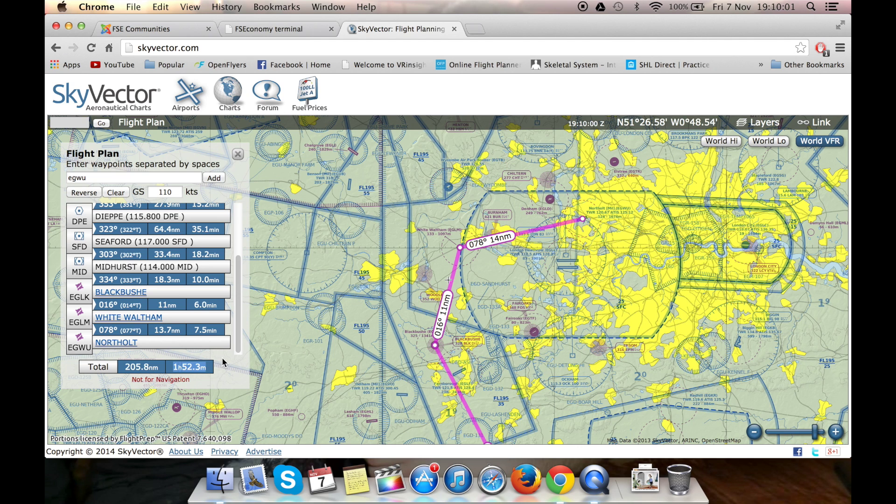
mouse_move(217, 345)
Switch to TextEdit and clear the existing text from the Untitled 4 document.
left_click(812, 6)
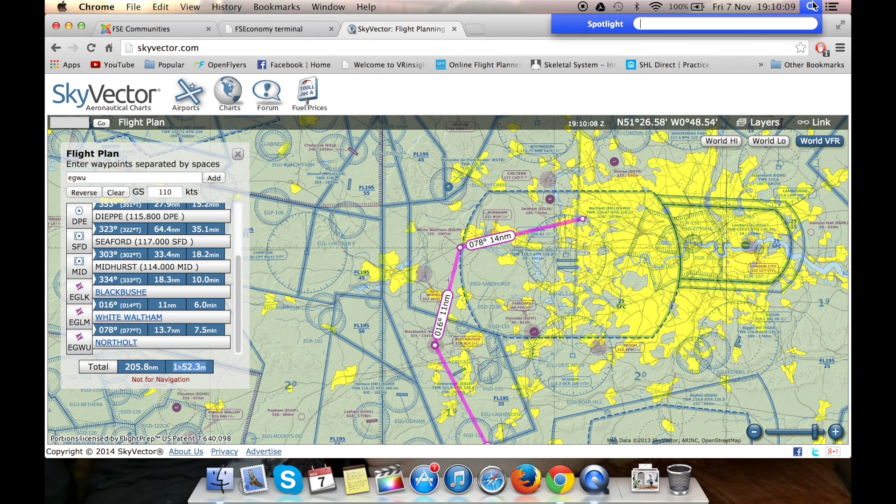
type("te")
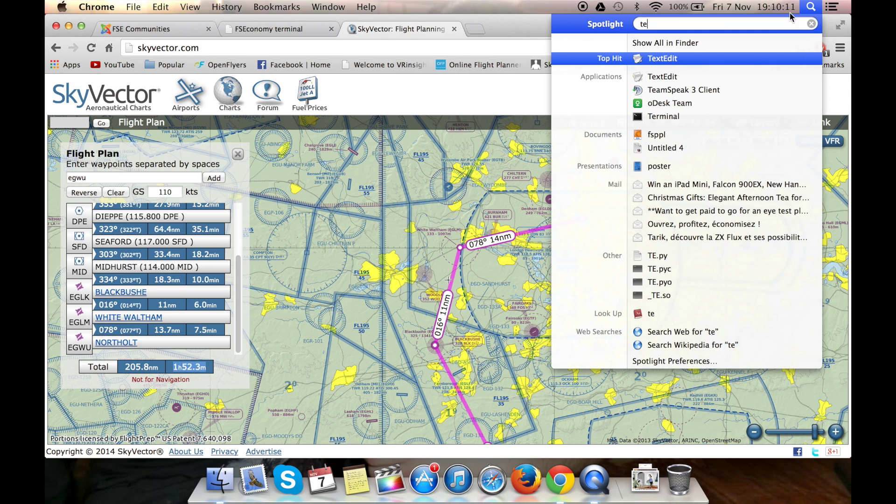
key("Return")
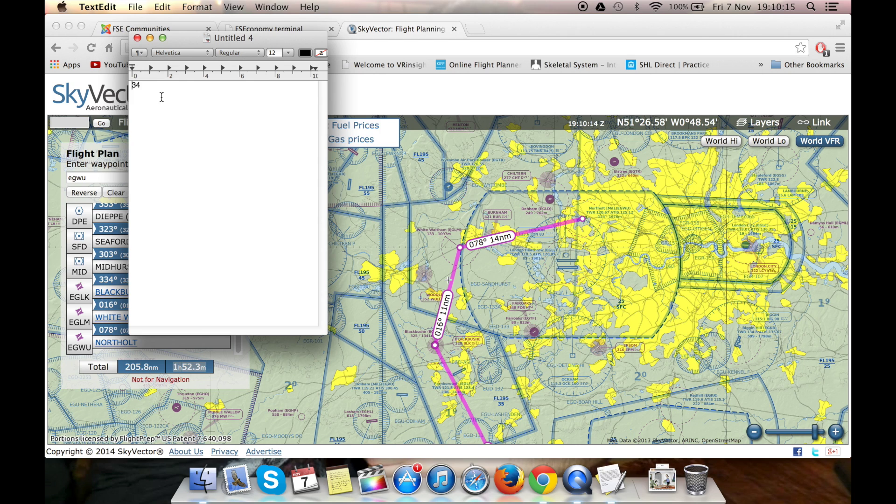
type("34")
left_click_drag(160, 94, 124, 82)
key("super+x")
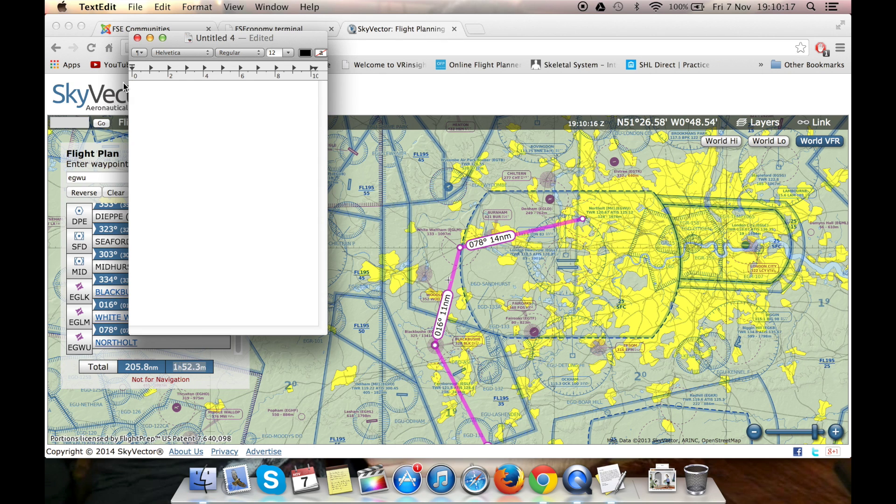
List the fuel-planning times 1:53, 45 reserve, 30 and 45 on separate lines, followed by 113 below a blank line.
type("1")
key("BackSpace")
type("45 reserve 30")
type("45")
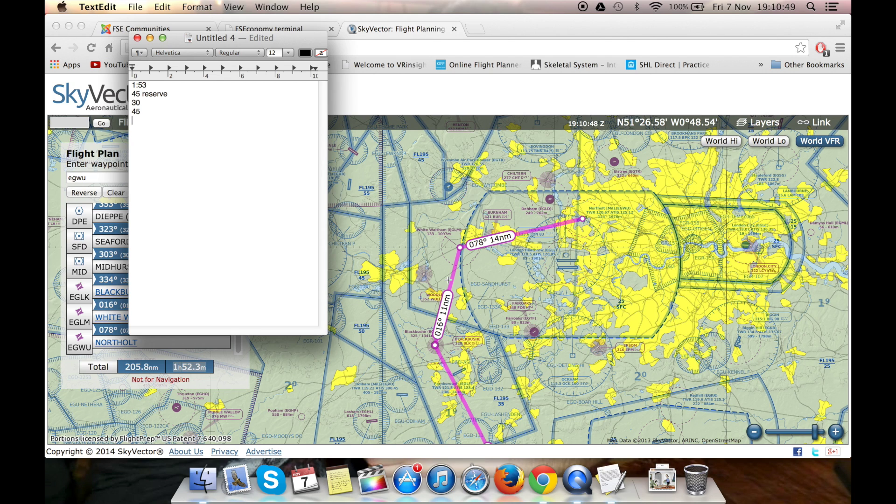
key("Return")
type("113")
Find the Calculator application with a system search for "calc" and switch to it.
left_click(811, 7)
type("te")
key("BackSpace")
key("BackSpace")
type("calc")
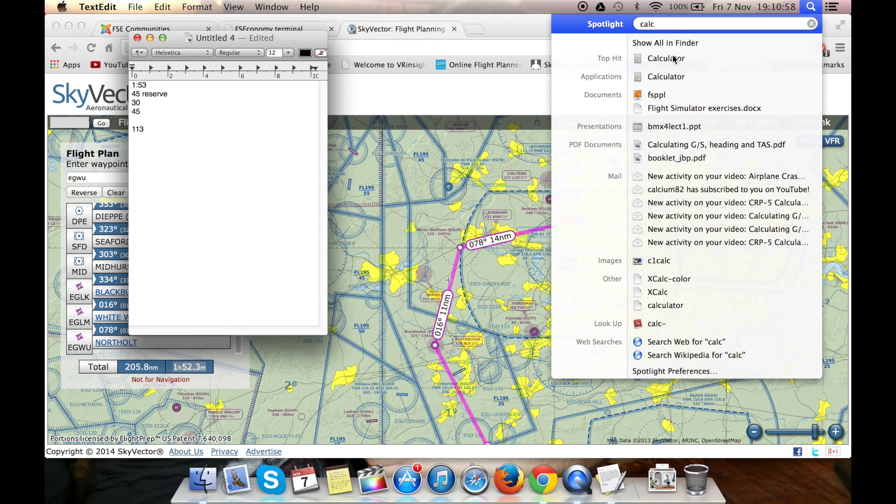
key("Return")
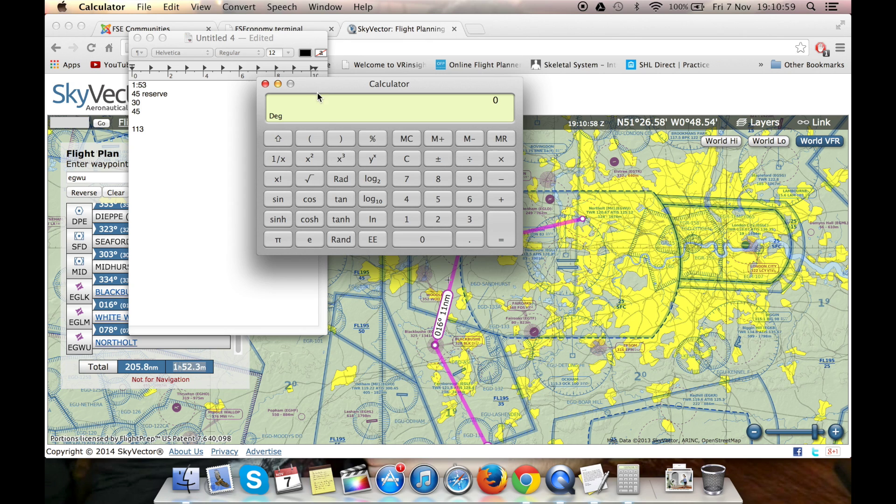
Add 113, 90 and 30 in the calculator and note the total as 233min below 113 in the TextEdit document.
left_click_drag(333, 91, 347, 84)
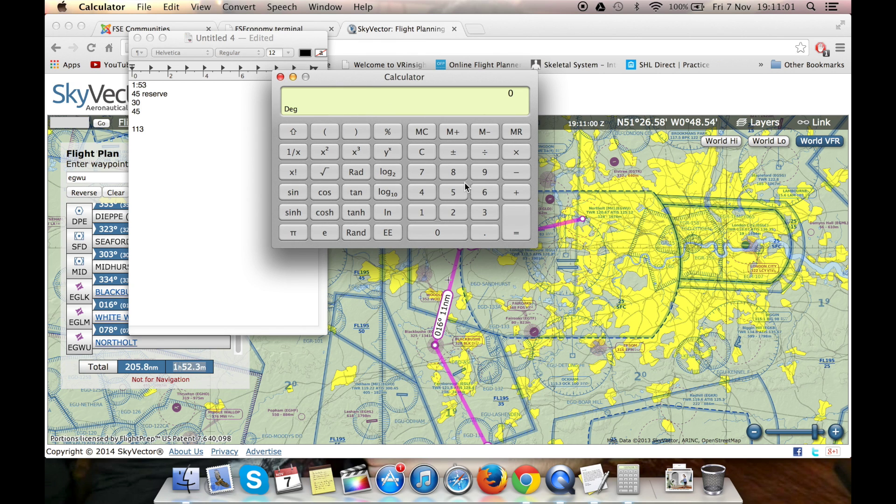
left_click(423, 214)
left_click(423, 214)
left_click(488, 214)
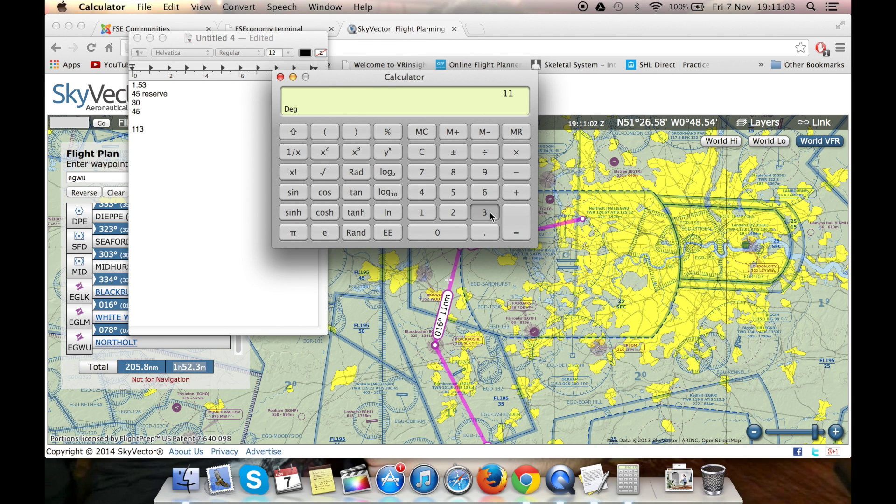
key("plus")
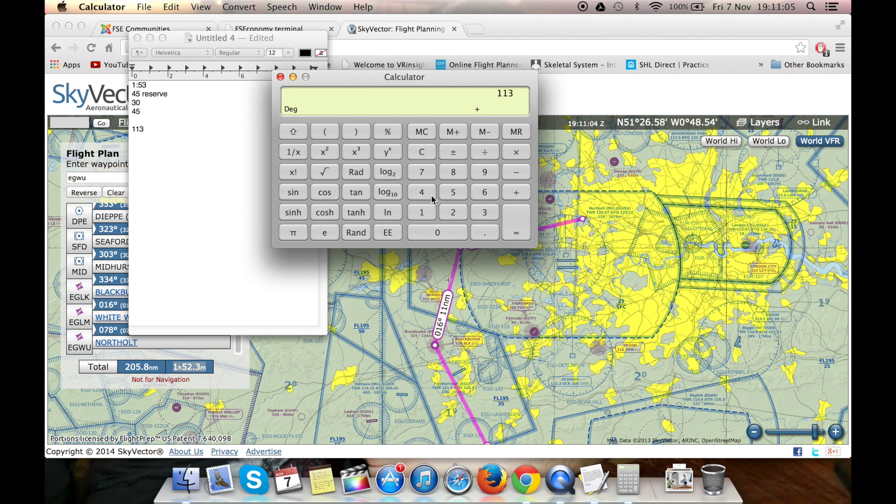
left_click(479, 175)
left_click(456, 230)
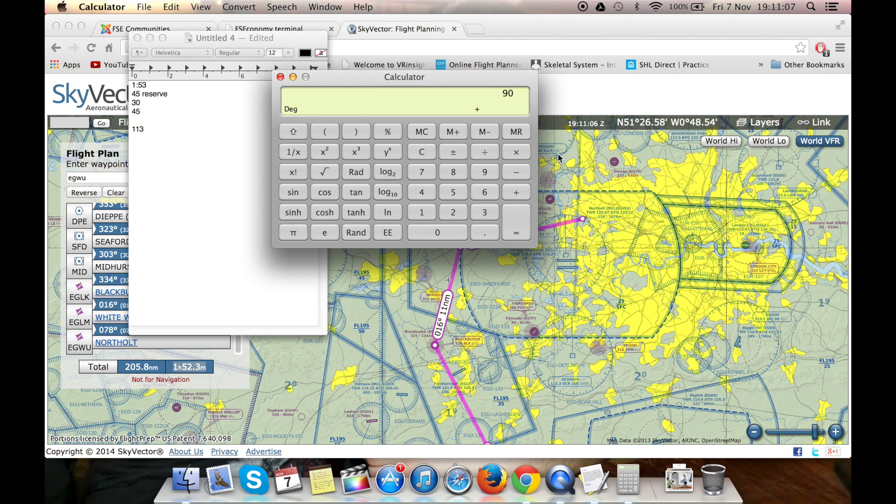
left_click(516, 193)
left_click(485, 212)
left_click(449, 233)
left_click(516, 226)
left_click(164, 139)
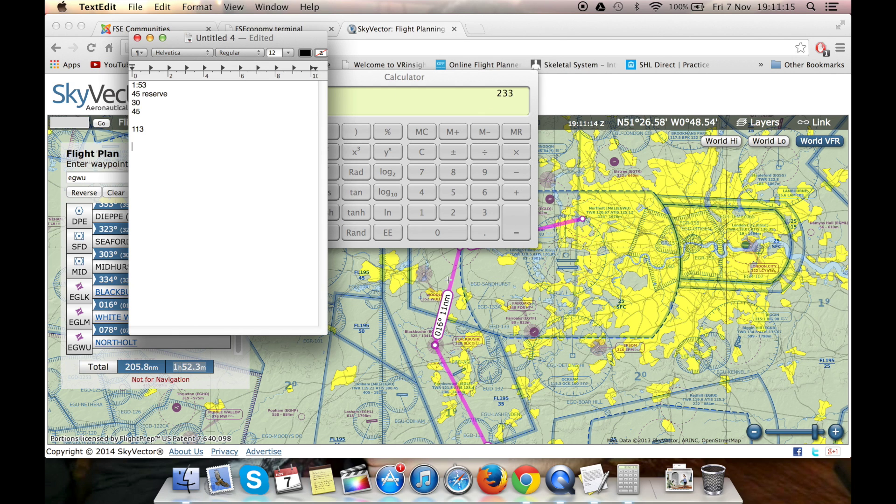
type("233min")
Switch to FSEconomy, open the details of the aircraft assigned to the current flight and highlight its hourly fuel consumption.
left_click(239, 30)
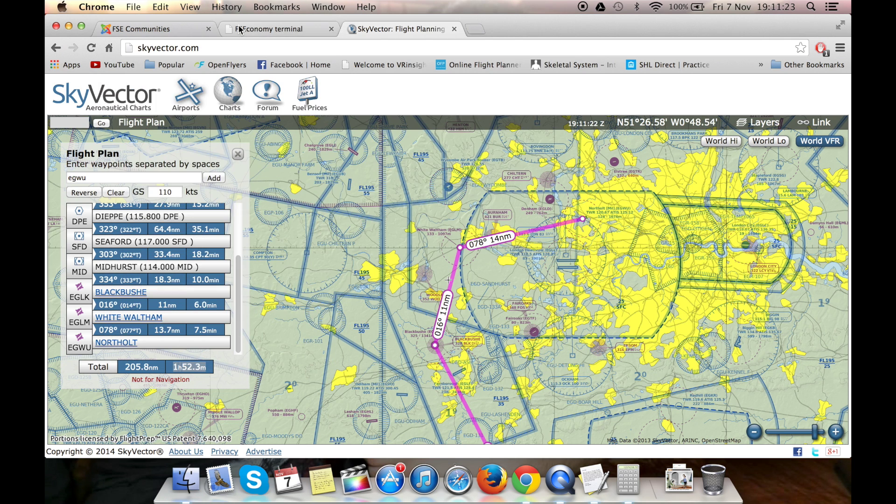
left_click(239, 29)
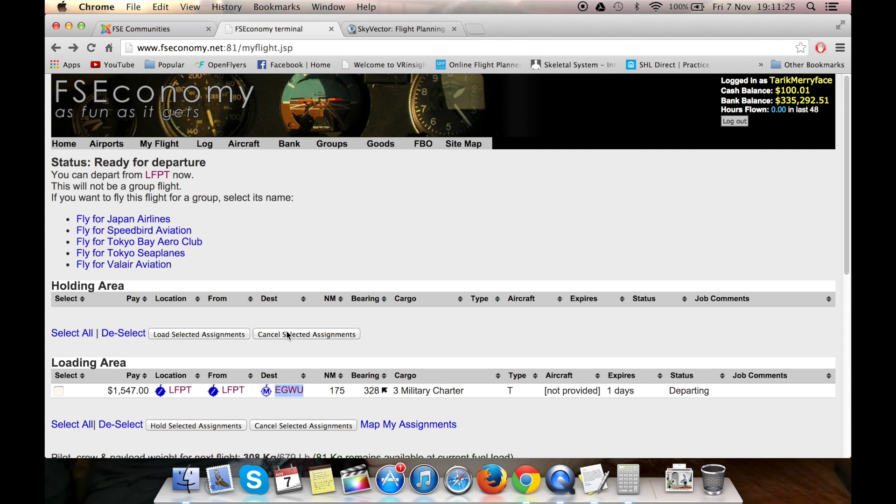
scroll(554, 432, "down", 3)
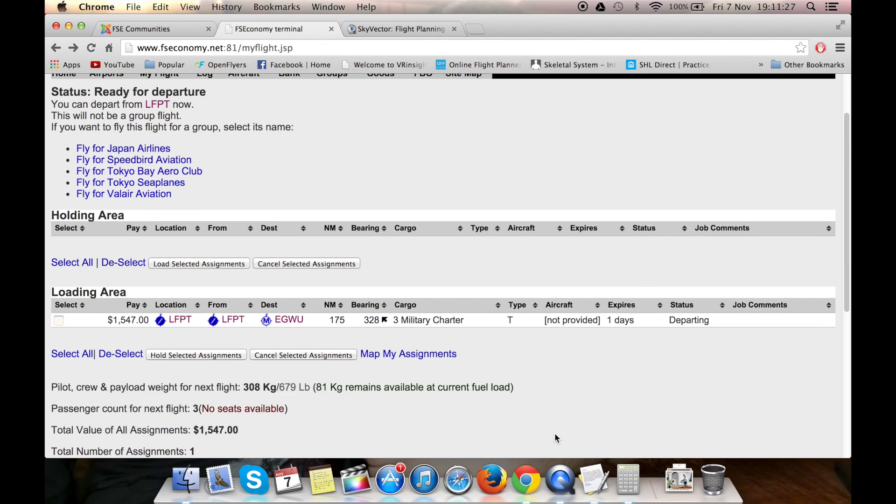
scroll(555, 434, "down", 5)
left_click(92, 444)
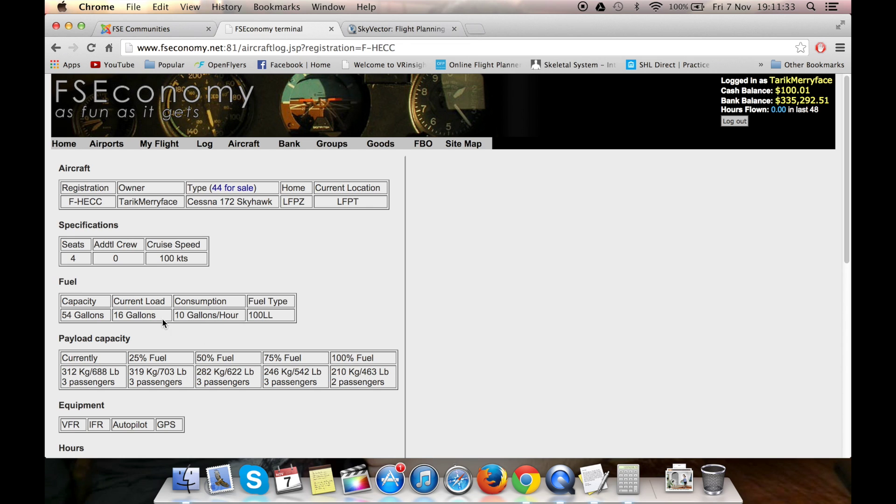
left_click_drag(175, 316, 239, 318)
Bring the TextEdit note and Calculator to the front, clear the old result and divide 10 by 60.
left_click(628, 480)
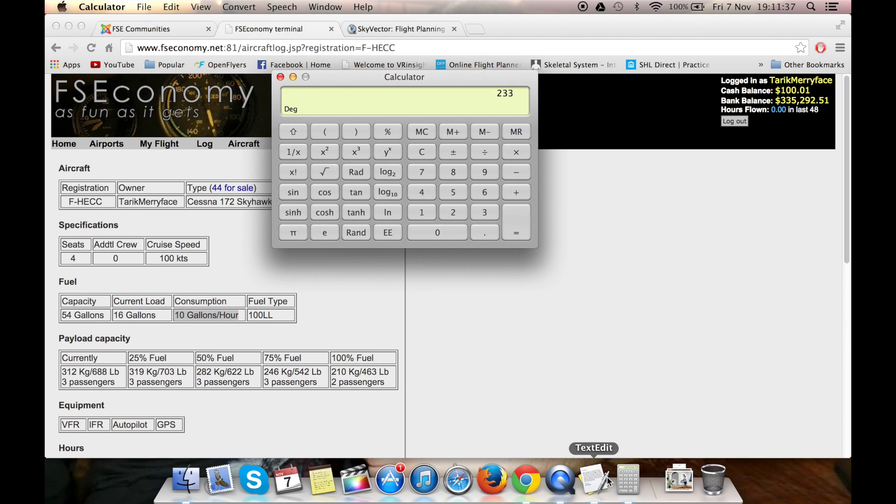
left_click(600, 490)
left_click(383, 102)
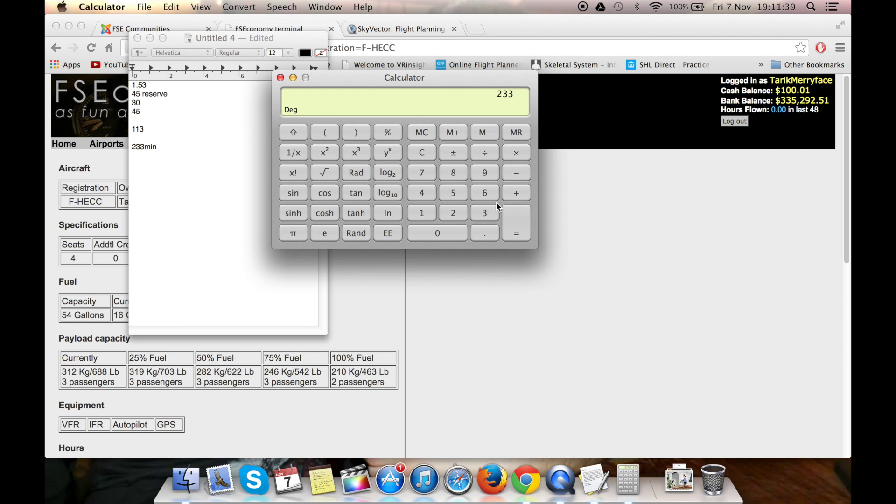
left_click(431, 152)
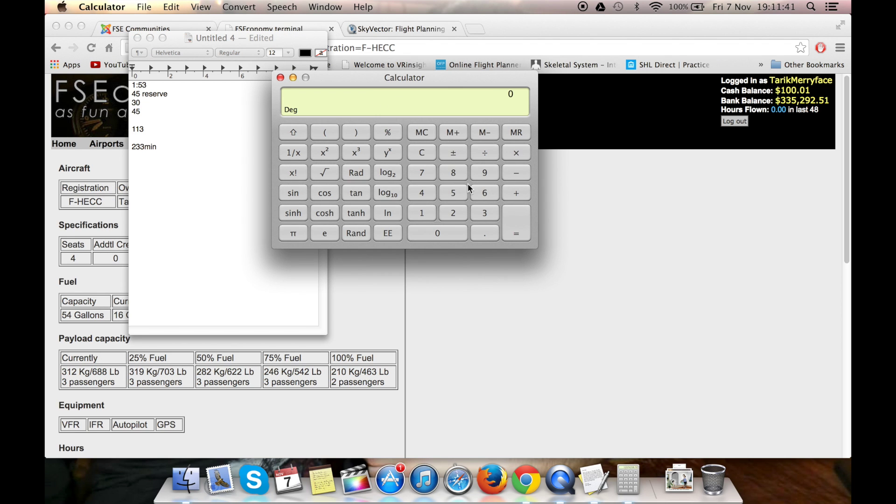
left_click(422, 216)
left_click(450, 232)
left_click(483, 194)
left_click(451, 232)
left_click(509, 220)
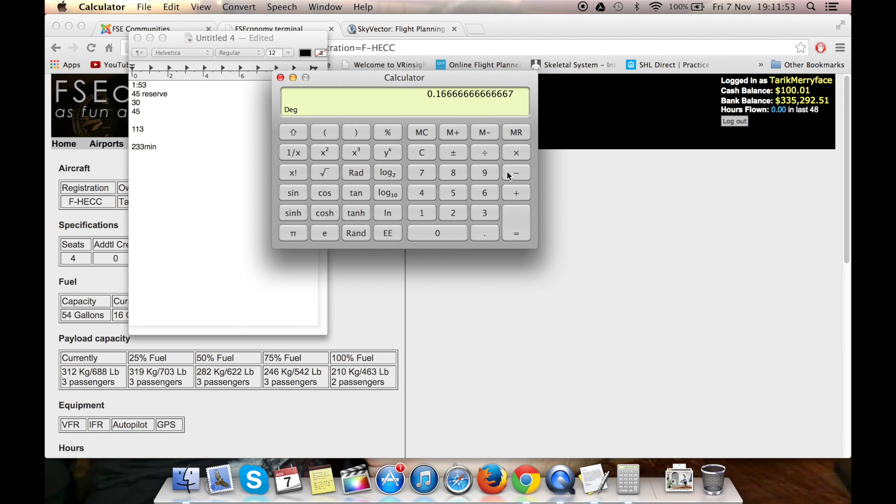
Multiply the per-minute fuel consumption by 233 to get the total fuel required.
left_click(516, 152)
left_click(452, 213)
left_click(490, 213)
left_click(492, 214)
left_click(508, 215)
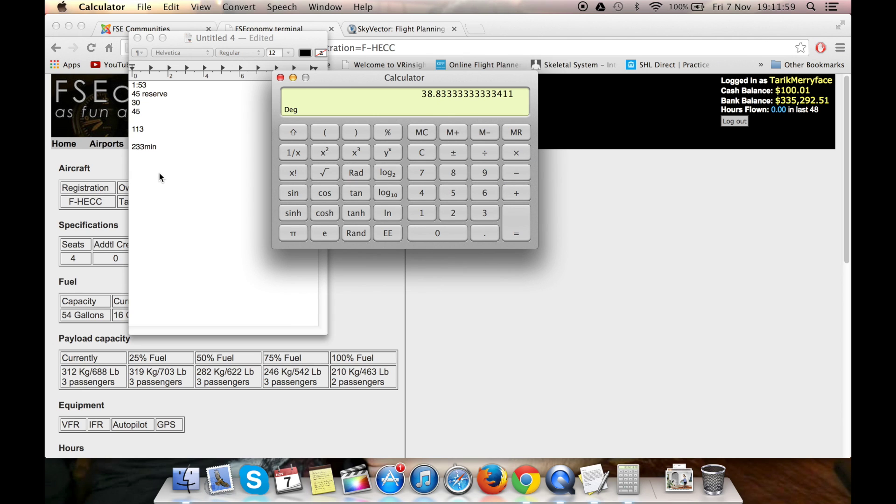
Note the fuel requirement as 40gallons below the 233min line in the TextEdit document.
left_click(178, 172)
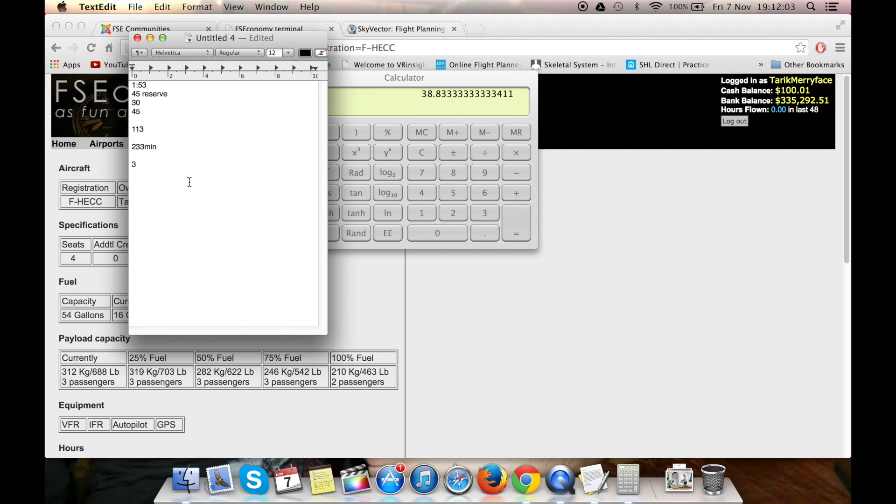
key("BackSpace")
key("BackSpace")
key("BackSpace")
type("lons")
Review the fuel-planning times in the note, highlighting the full list, the 45 entries, and the 30 and 45 lines.
left_click_drag(186, 120, 133, 85)
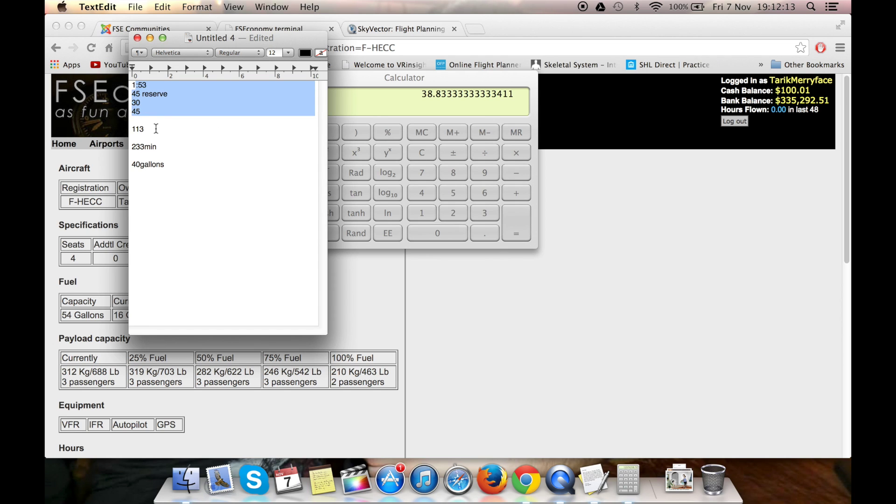
left_click_drag(156, 129, 135, 85)
left_click(172, 139)
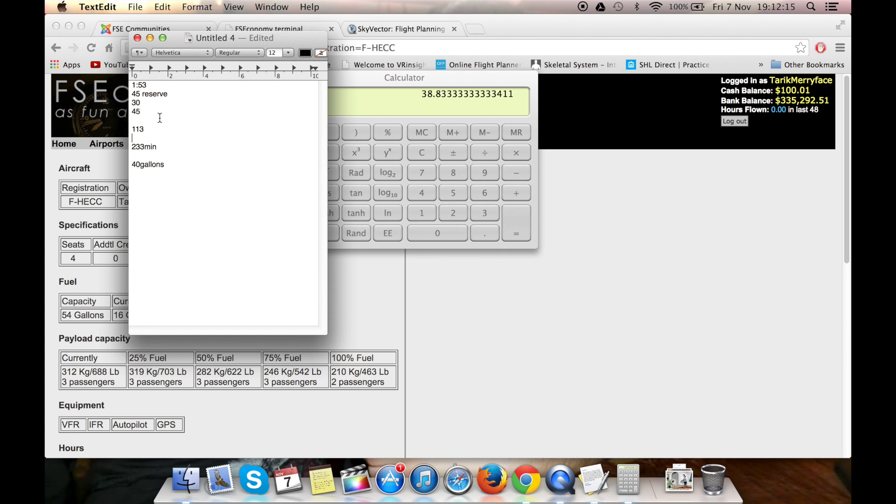
double_click(134, 110)
double_click(136, 93)
left_click_drag(140, 112, 134, 101)
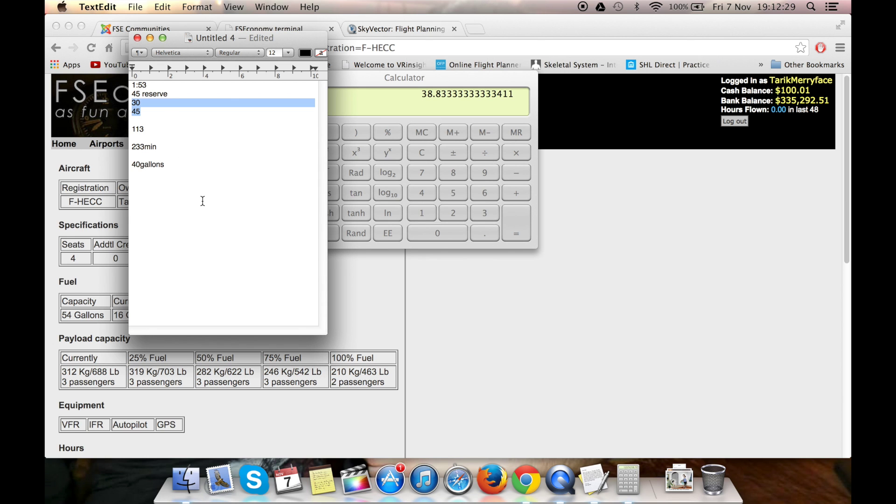
Switch to the SkyVector chart and turn on the wind barbs for winds aloft over the whole route.
left_click(654, 267)
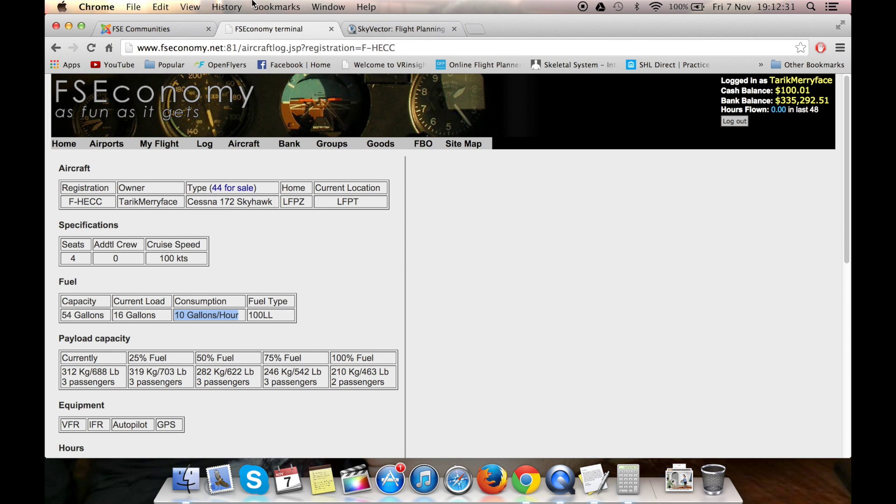
left_click(353, 31)
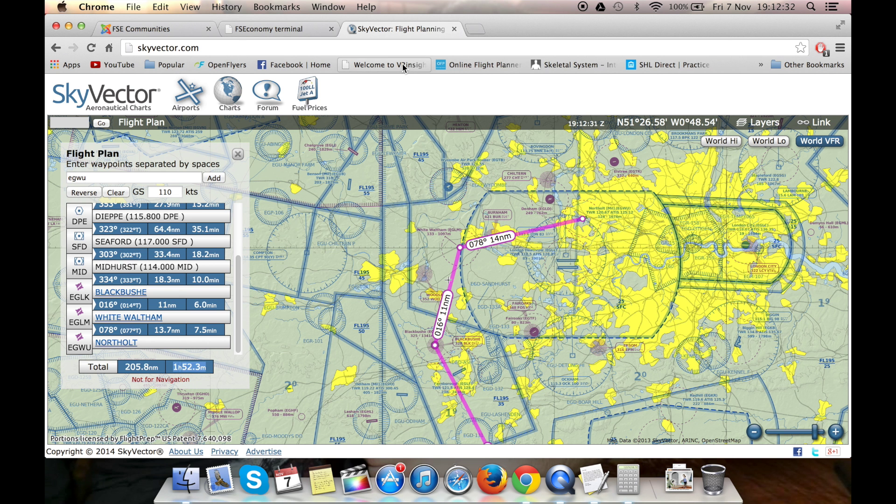
left_click(755, 432)
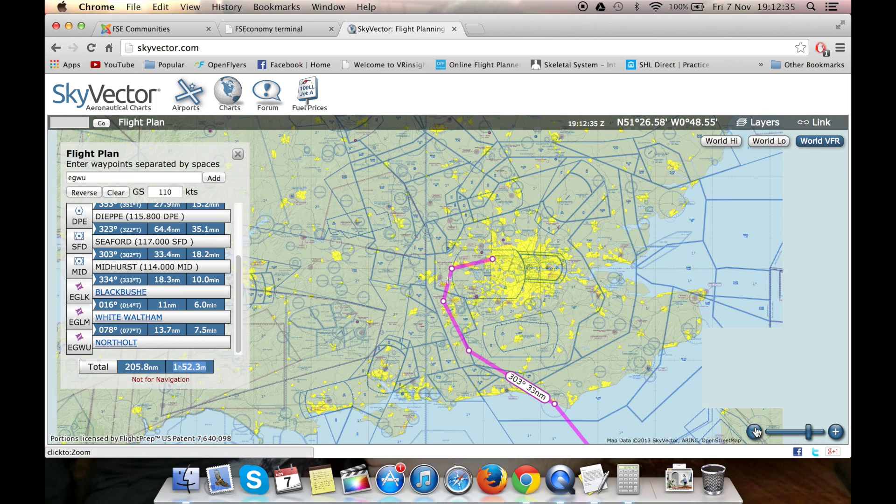
left_click(755, 432)
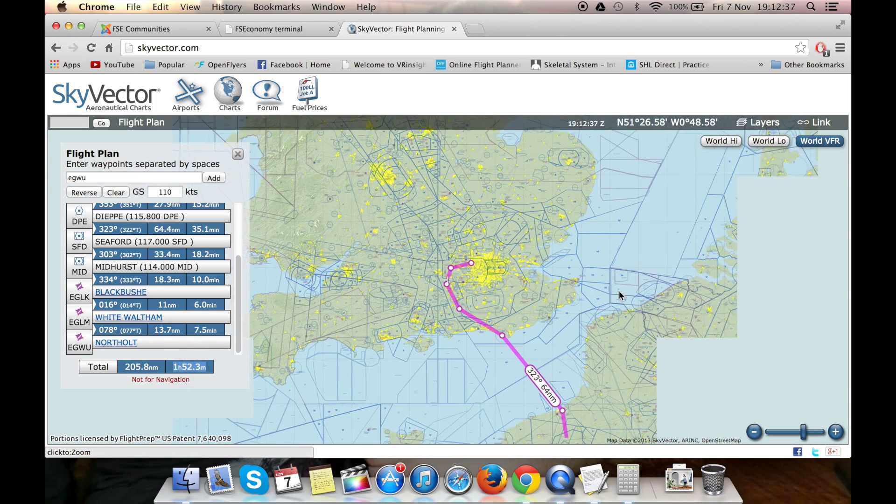
left_click_drag(656, 301, 637, 315)
left_click(765, 126)
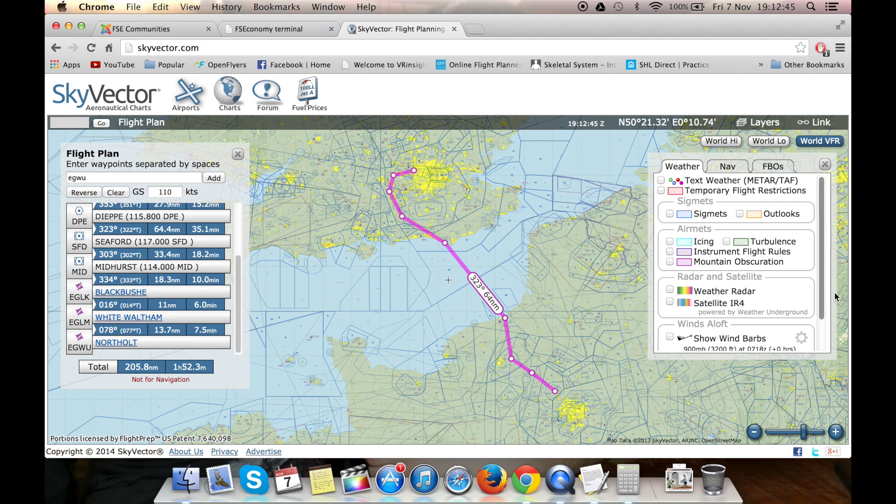
scroll(826, 322, "down", 2)
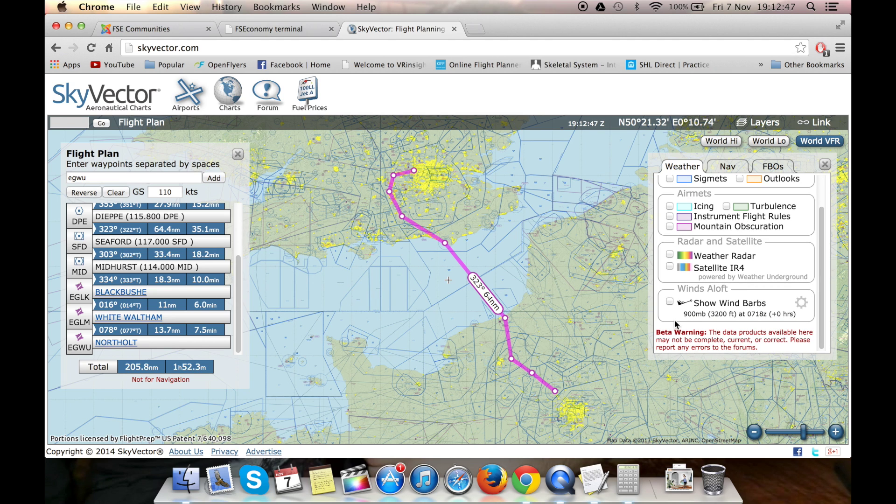
left_click(671, 303)
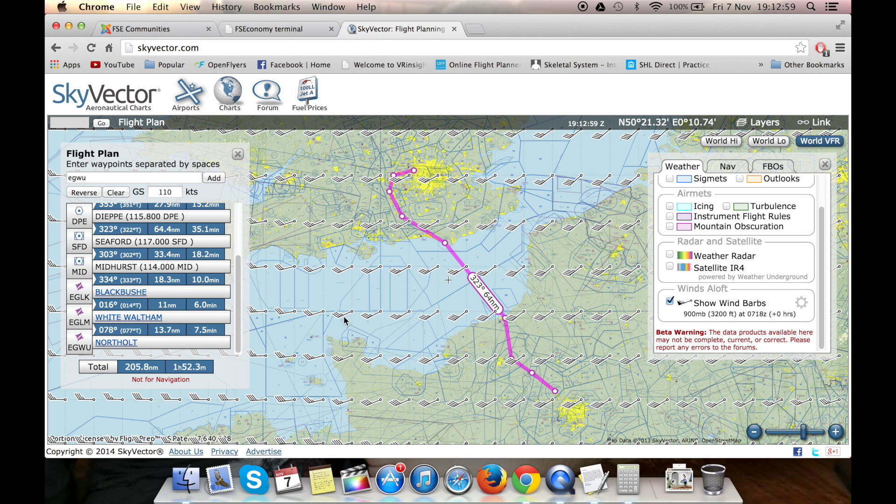
Set the pressure altitude of the wind barbs to 850 mb (4800 ft).
left_click(801, 303)
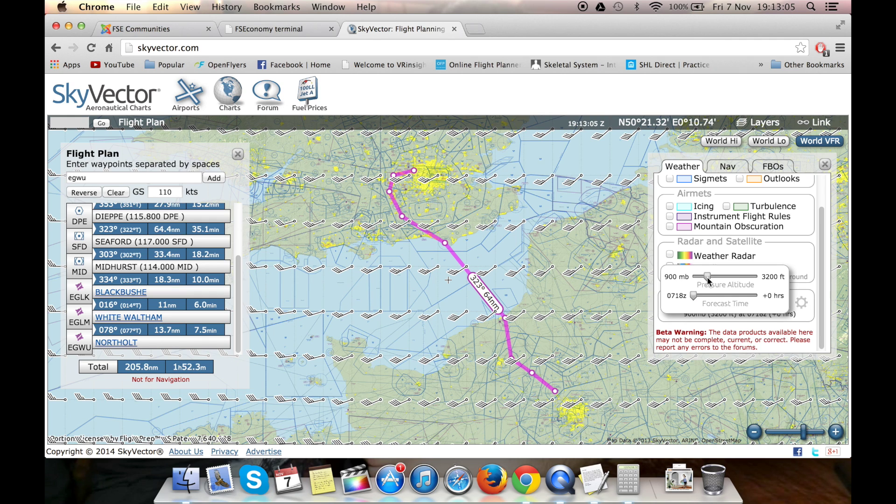
left_click_drag(707, 277, 711, 279)
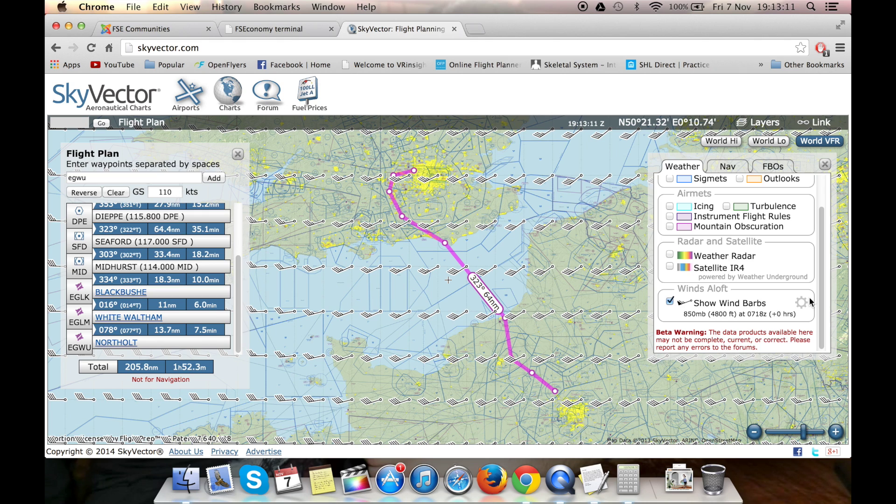
Preview the wind barbs at forecast times of +3 and +180 hours, and return the forecast to +0 hours.
left_click(802, 302)
left_click(794, 307)
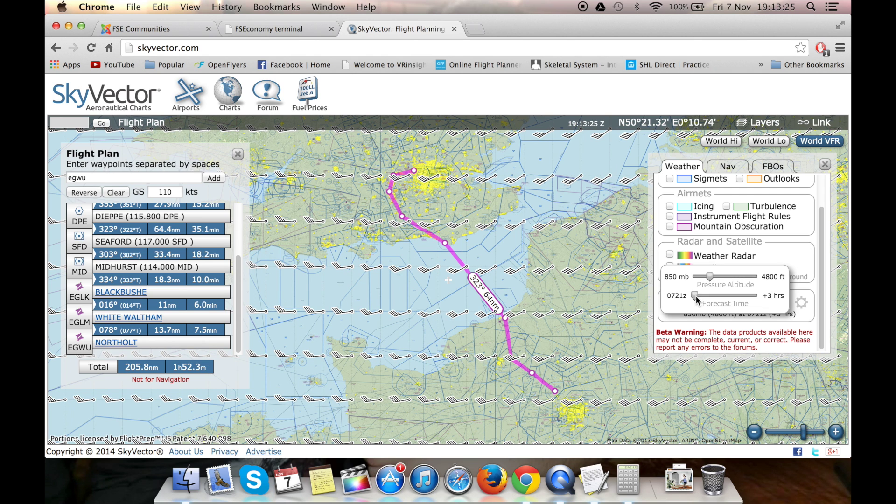
left_click_drag(696, 298, 768, 291)
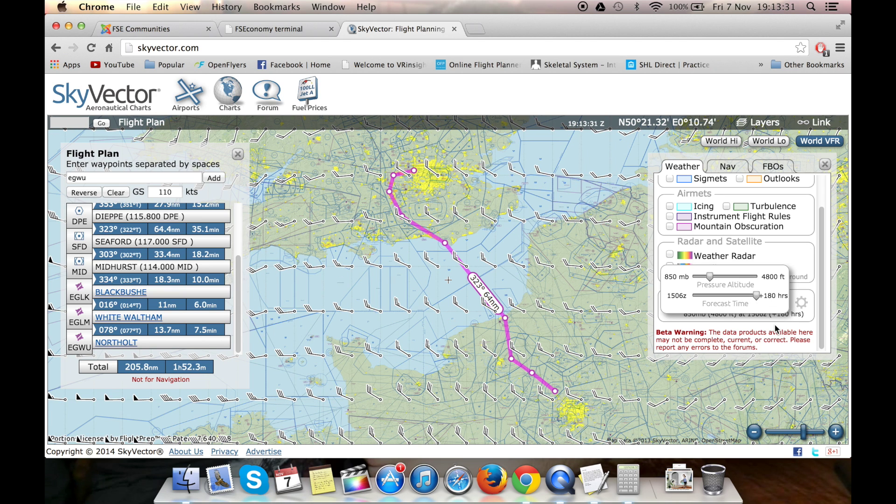
left_click_drag(756, 296, 678, 298)
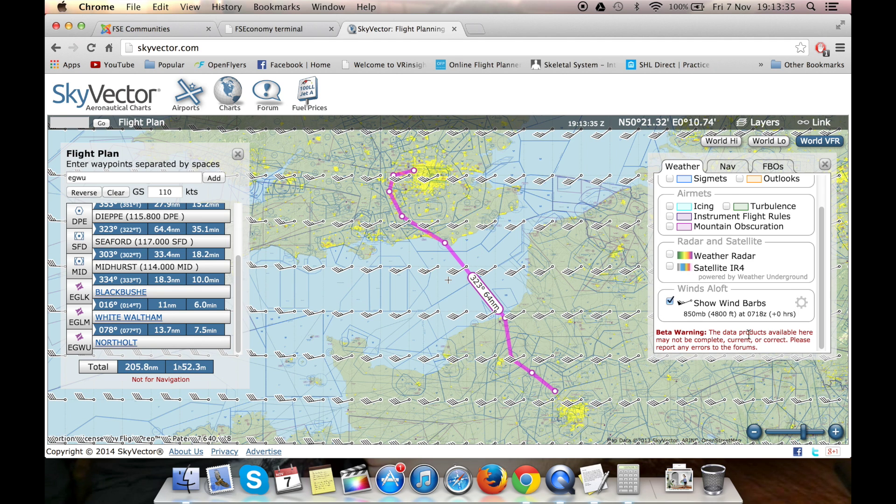
left_click(801, 302)
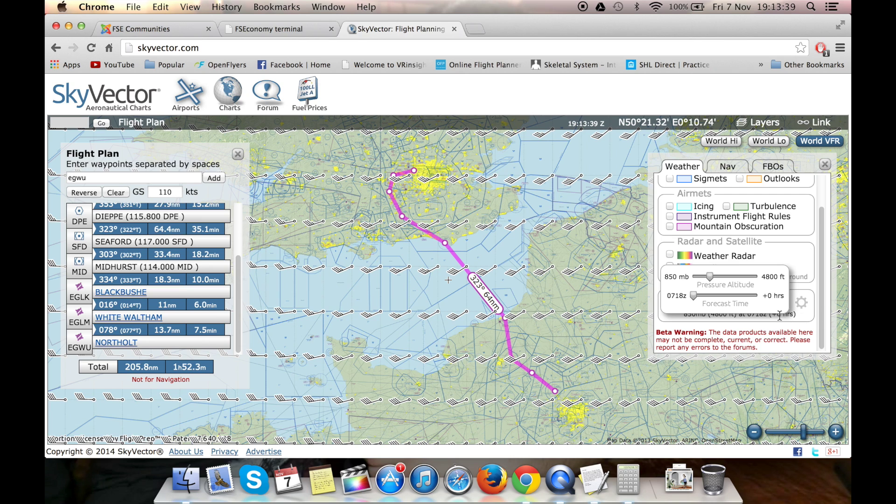
left_click(753, 328)
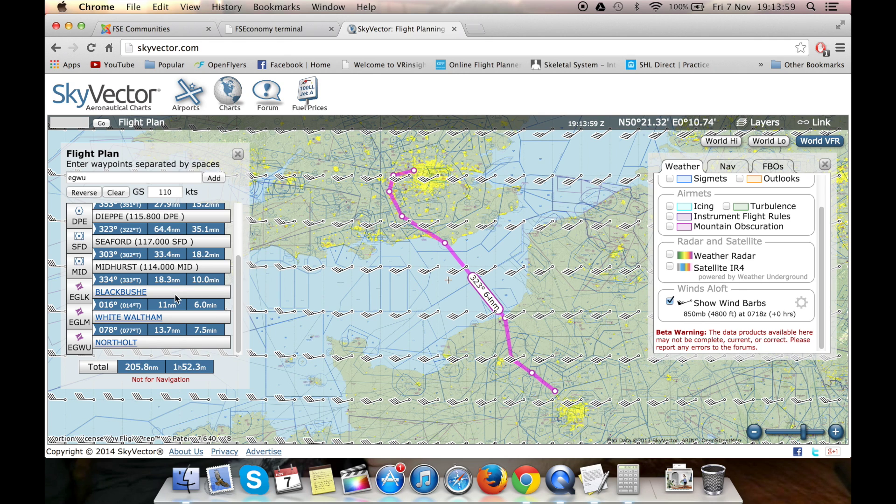
Find the Dieppe (DPE) waypoint in the flight plan's list and centre the chart on it.
mouse_move(133, 333)
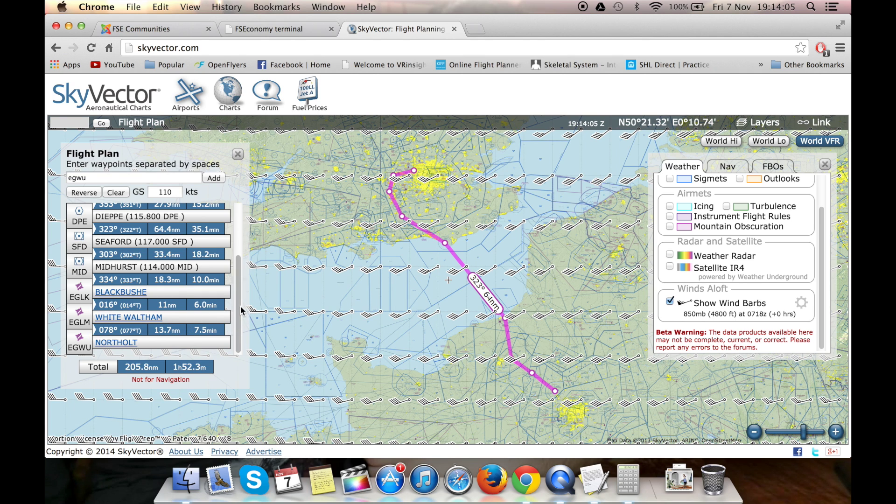
left_click_drag(244, 312, 236, 286)
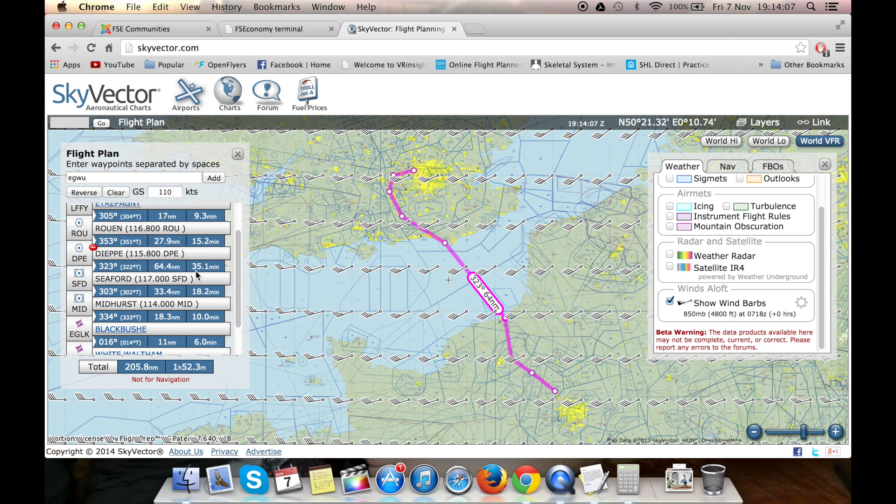
mouse_move(82, 254)
left_click(88, 259)
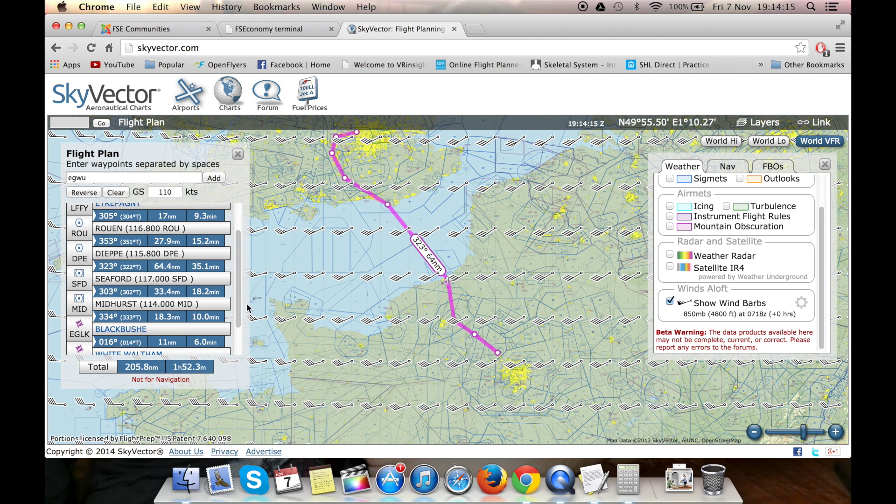
Add a GPS waypoint at N50°55.78' W0°18.35' to the route between Seaford (SFD) and Midhurst (MID).
left_click_drag(239, 305, 246, 274)
scroll(238, 308, "down", 2)
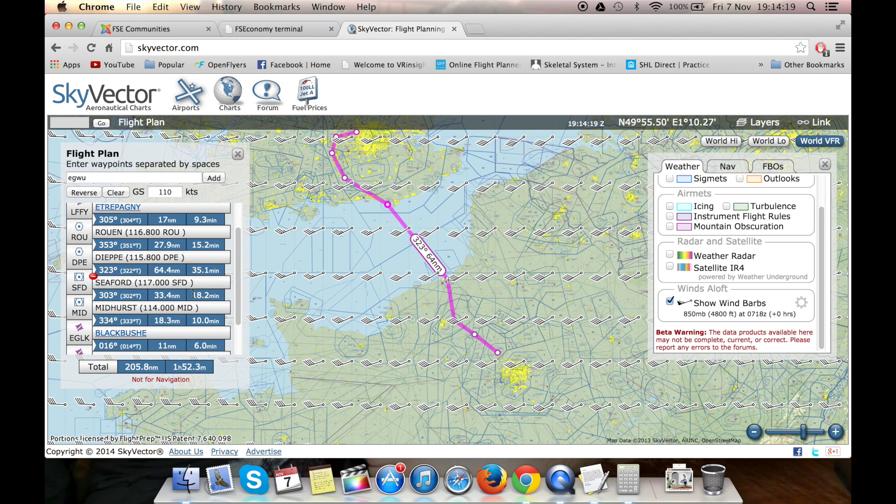
left_click(82, 284)
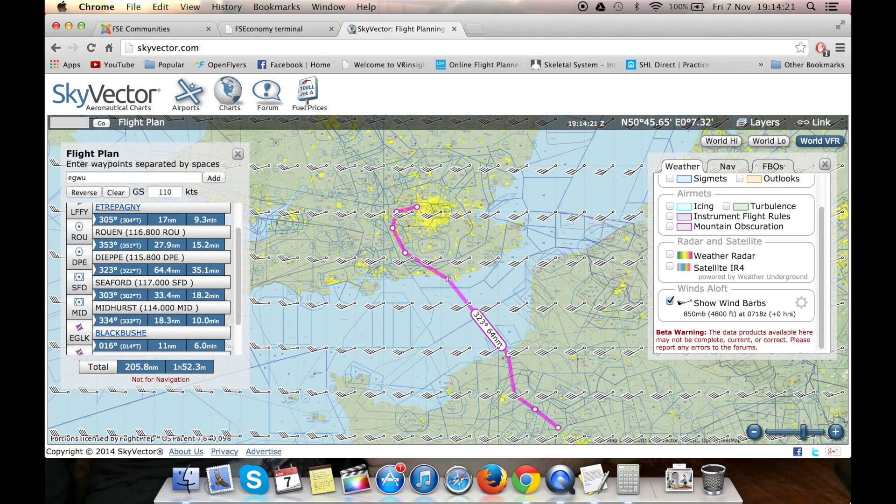
left_click(836, 430)
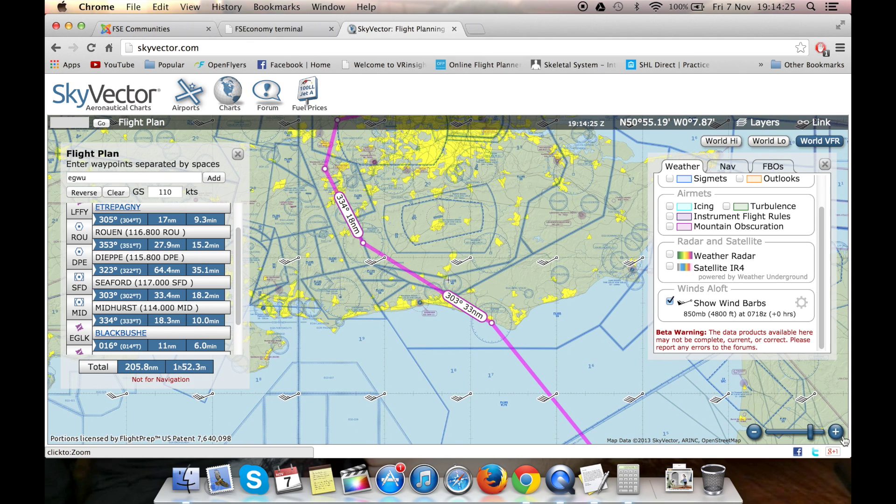
left_click(837, 432)
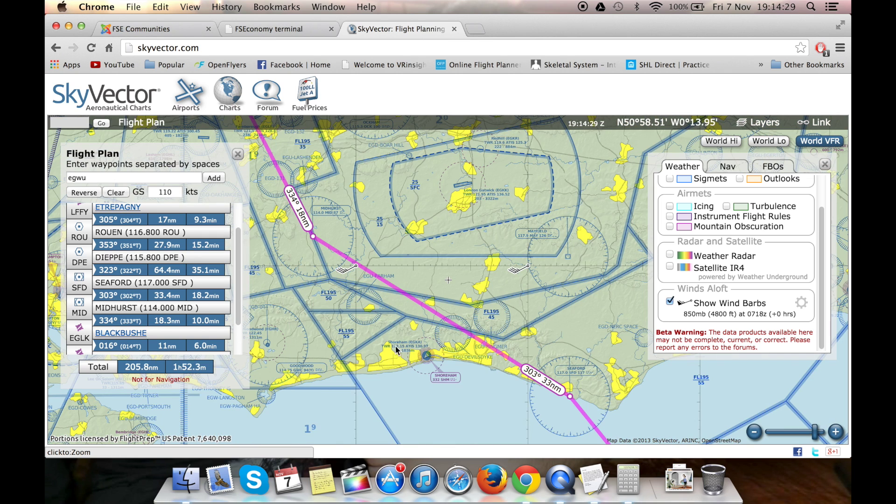
left_click_drag(396, 346, 412, 360)
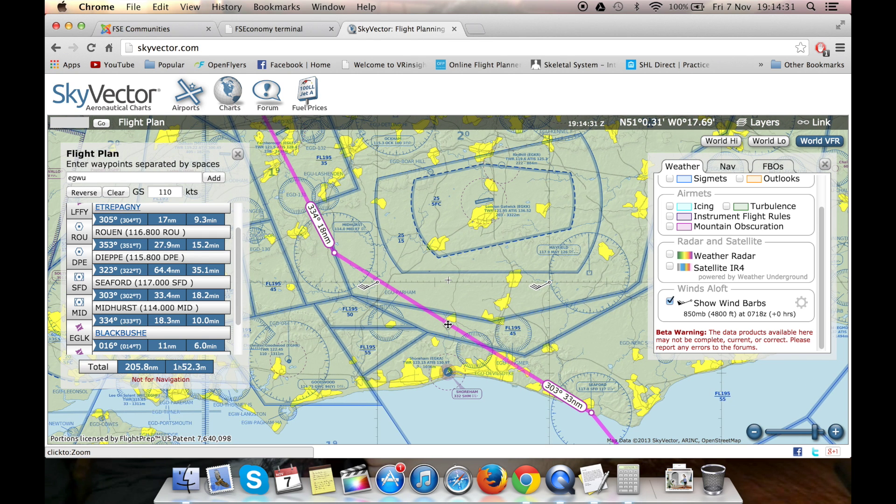
left_click(446, 323)
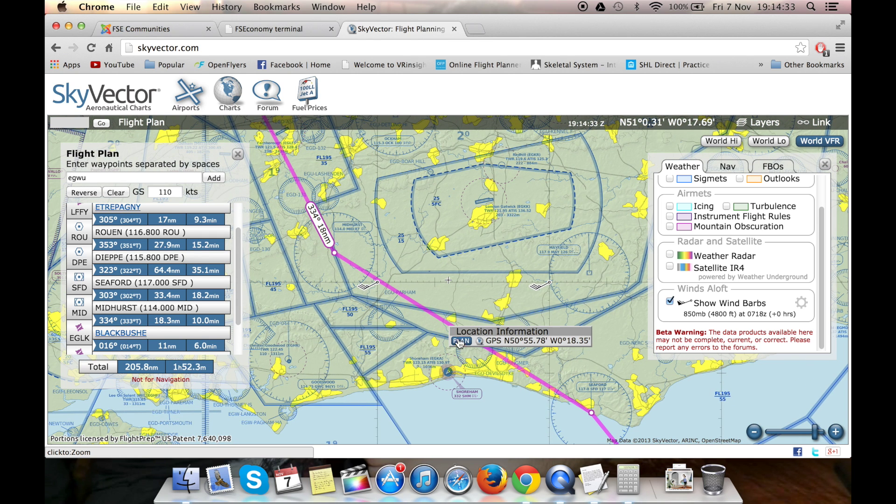
left_click(460, 343)
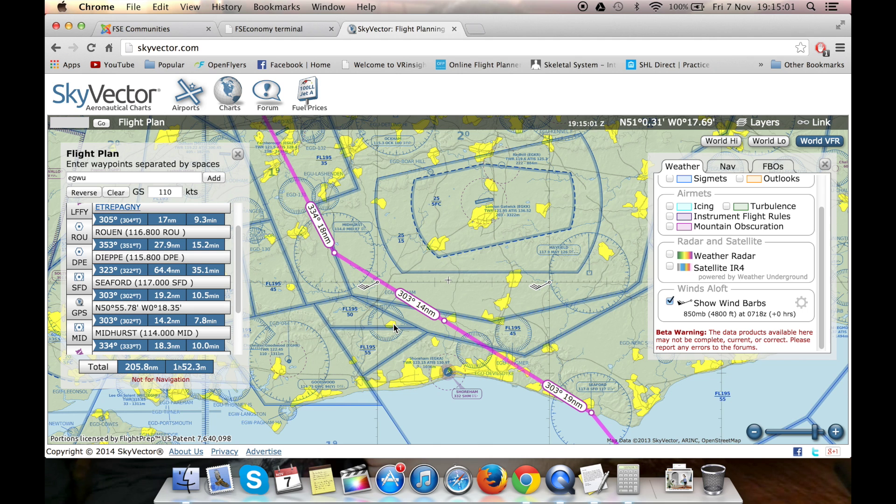
Show the Sigmets over the whole route, read the EGTT SIGMET 05 (TS) report, and hide the Sigmets again.
left_click(753, 434)
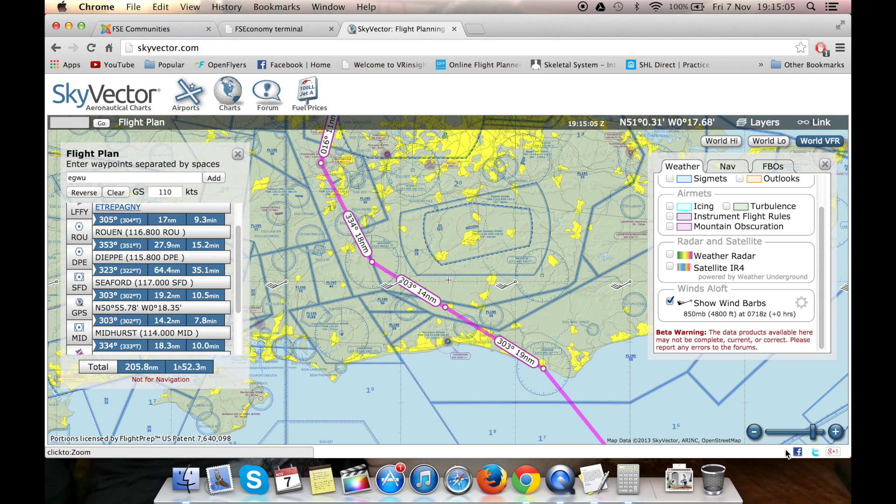
left_click(755, 434)
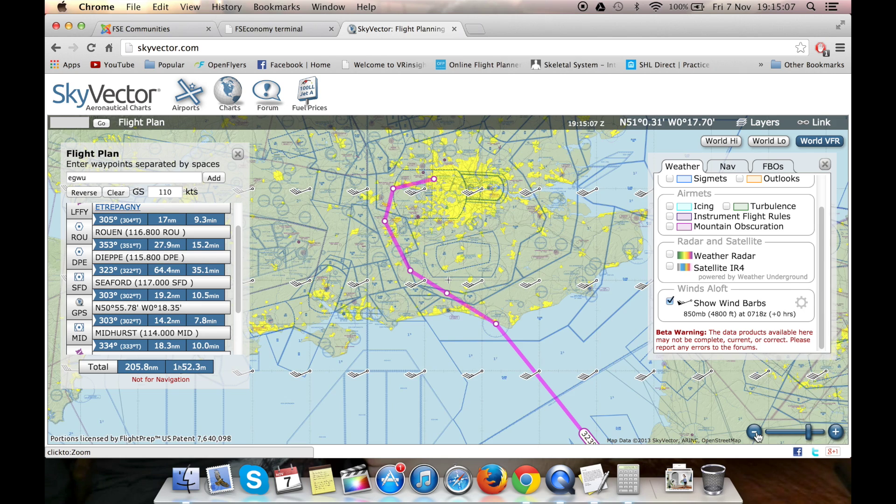
left_click(755, 433)
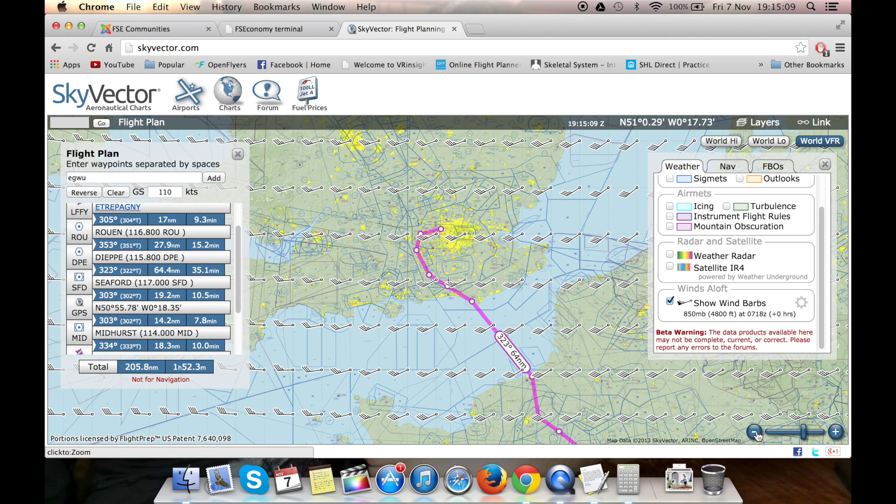
left_click(755, 433)
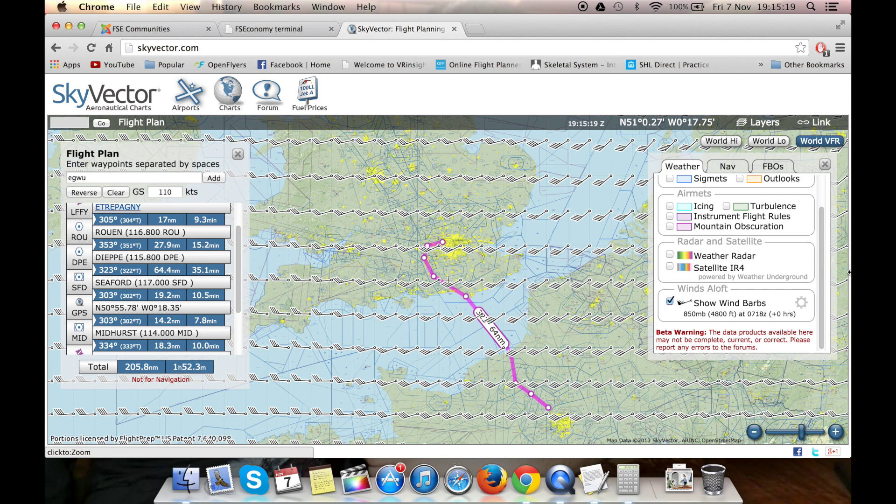
scroll(818, 225, "up", 2)
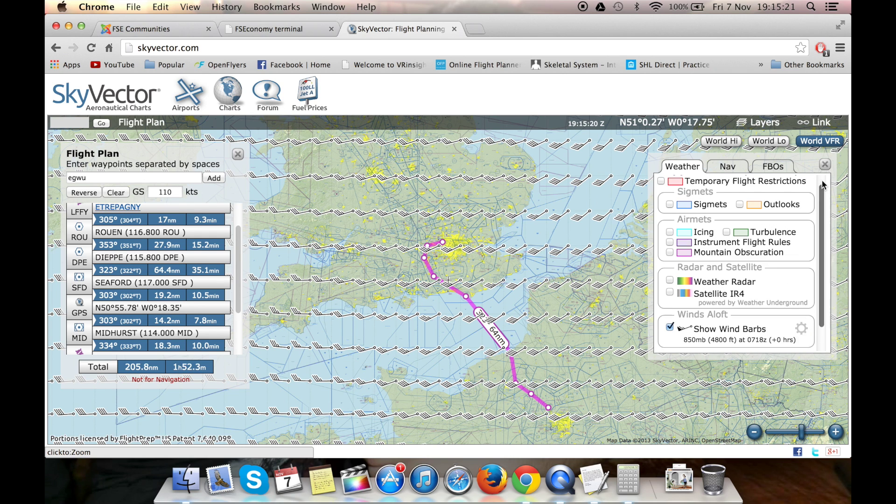
left_click(670, 214)
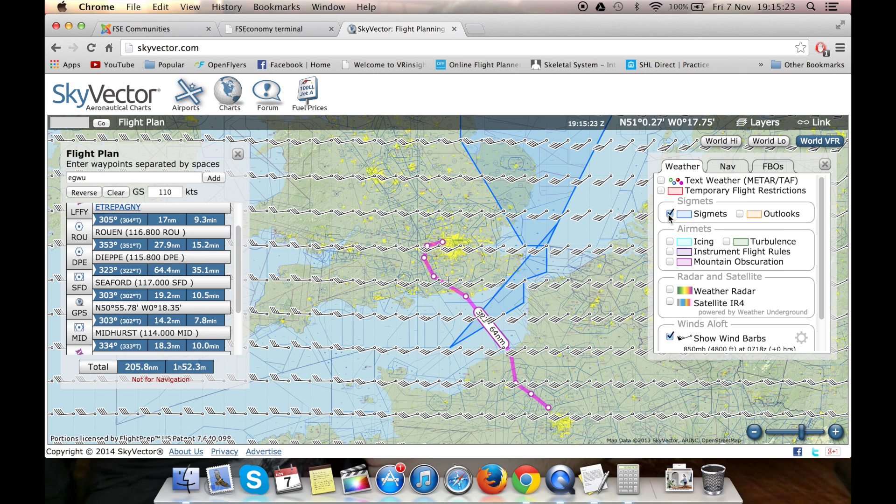
mouse_move(500, 272)
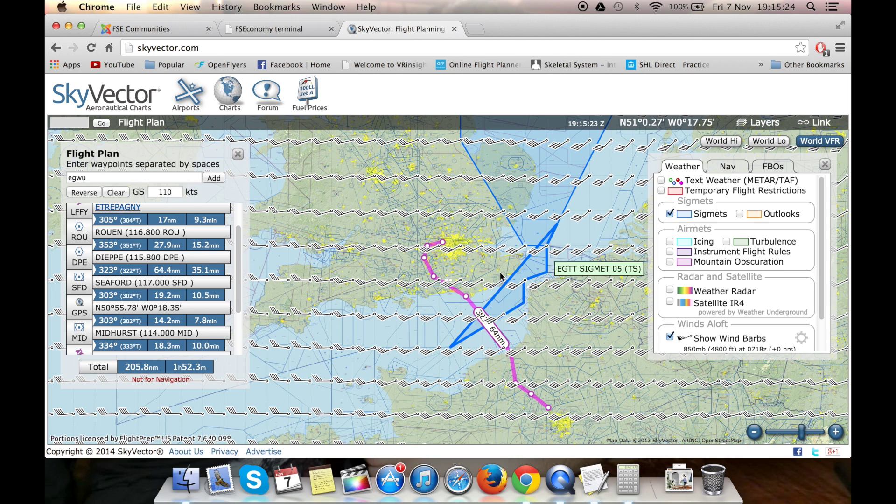
left_click(503, 306)
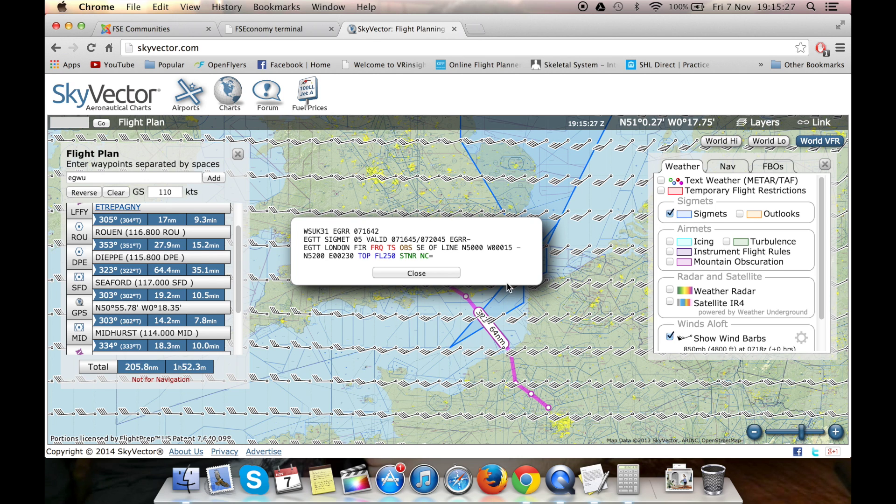
left_click_drag(303, 236, 324, 234)
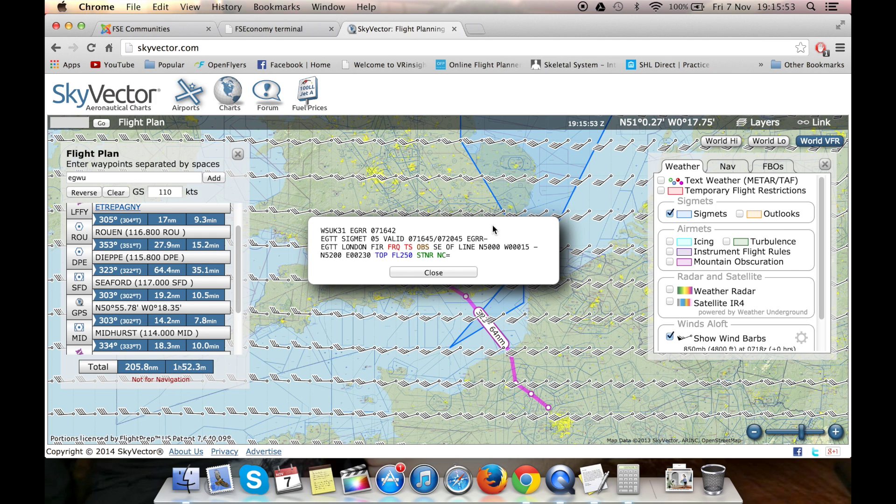
left_click(434, 273)
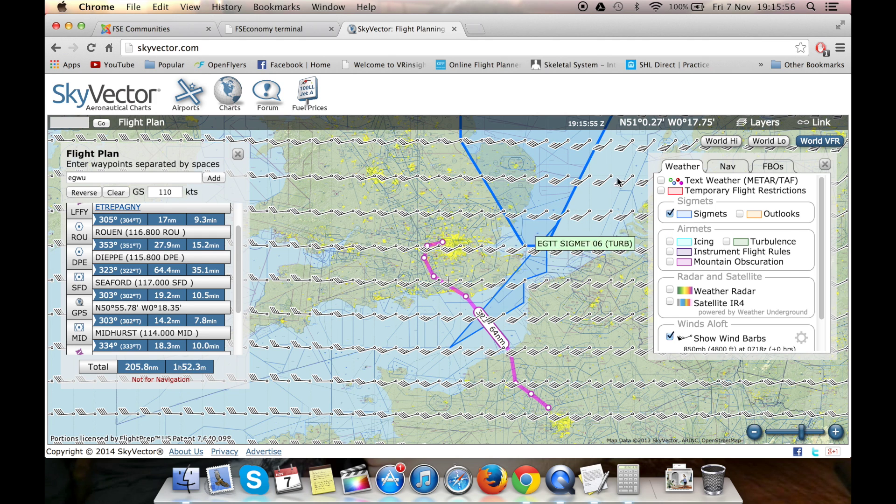
left_click(671, 213)
Check the Outlooks layer and the Icing, Turbulence, Instrument Flight Rules and Mountain Obscuration Airmets along the route, leaving them all off.
left_click(741, 214)
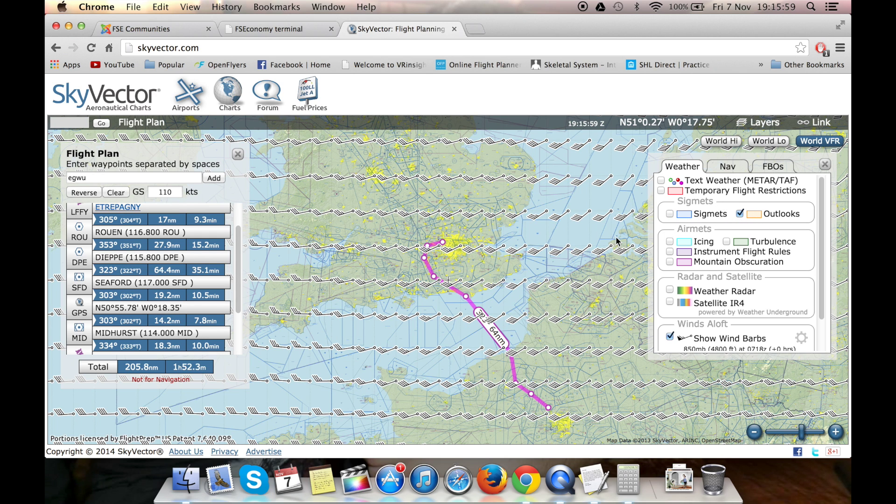
left_click_drag(616, 241, 606, 219)
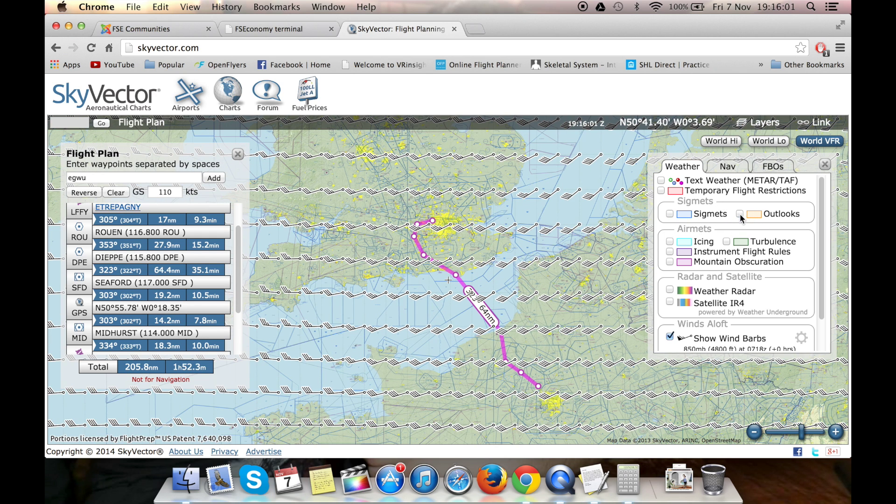
left_click(670, 242)
left_click(727, 241)
left_click(671, 252)
left_click(671, 262)
Display the weather radar over the Channel part of the route and turn off the wind barbs.
scroll(824, 254, "down", 3)
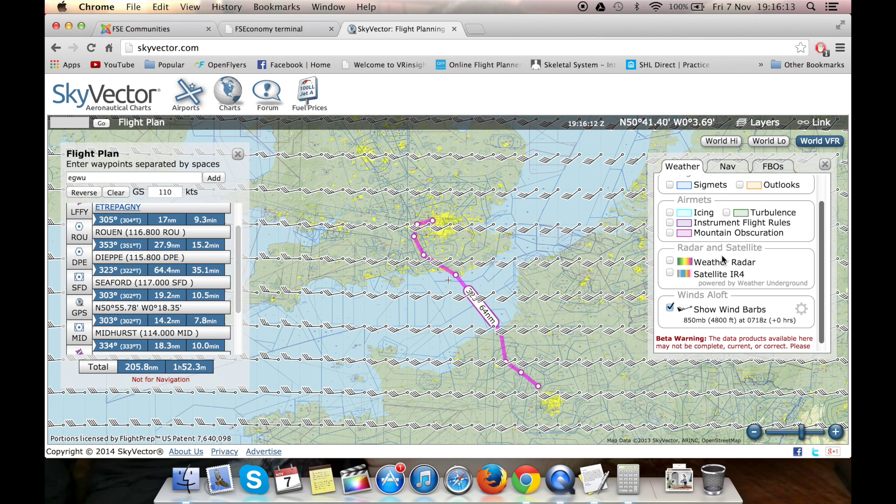
left_click(671, 261)
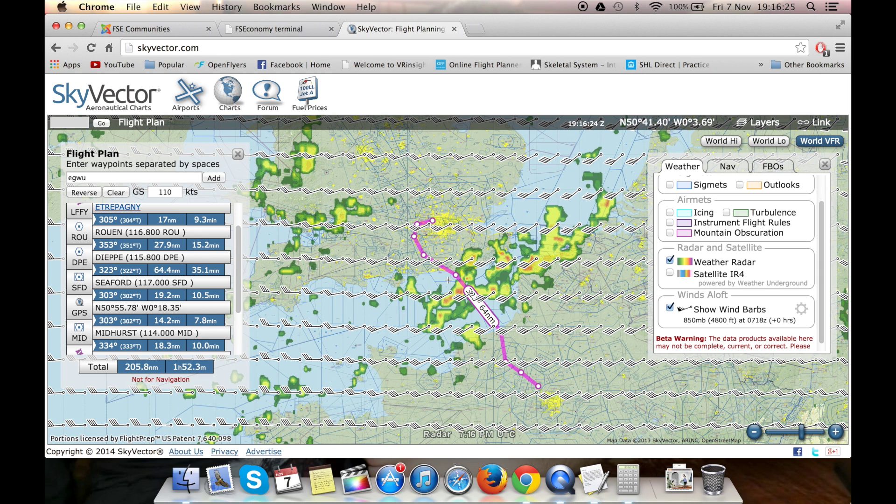
left_click(835, 434)
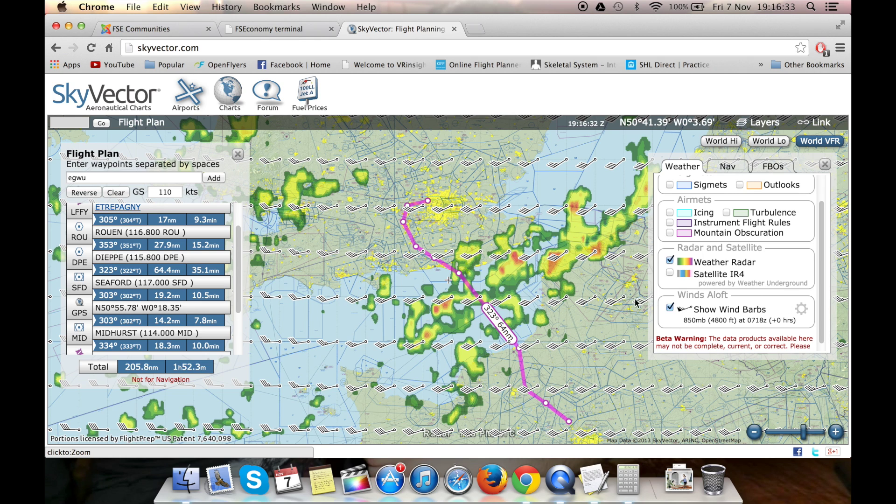
left_click(671, 308)
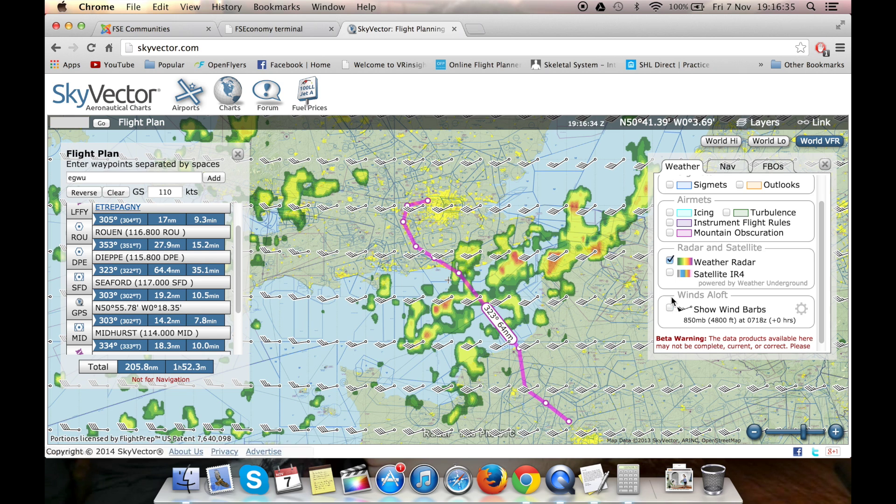
Replace the weather radar with the Satellite IR4 layer, view the clouds along the route, and turn the layer off.
left_click(670, 261)
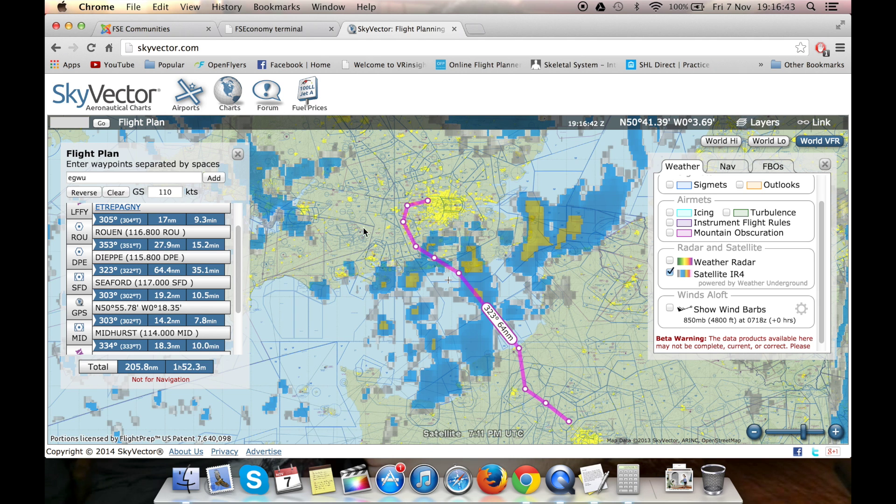
left_click_drag(541, 313, 560, 270)
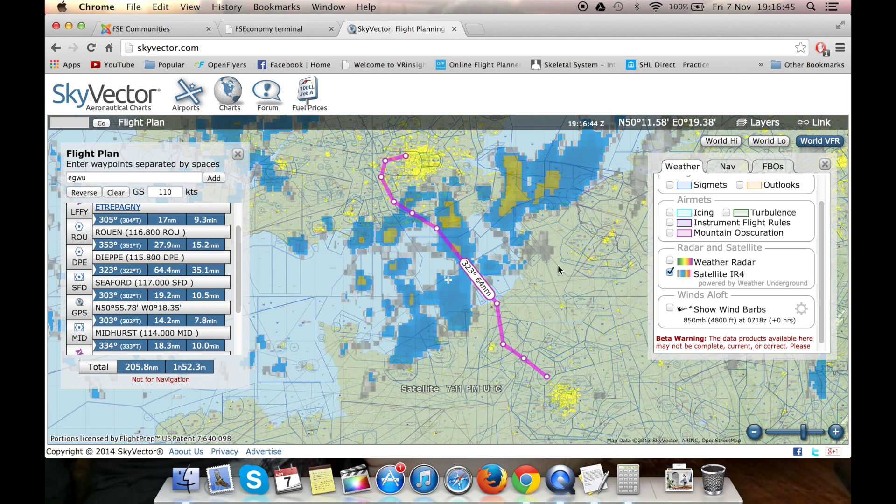
left_click(671, 273)
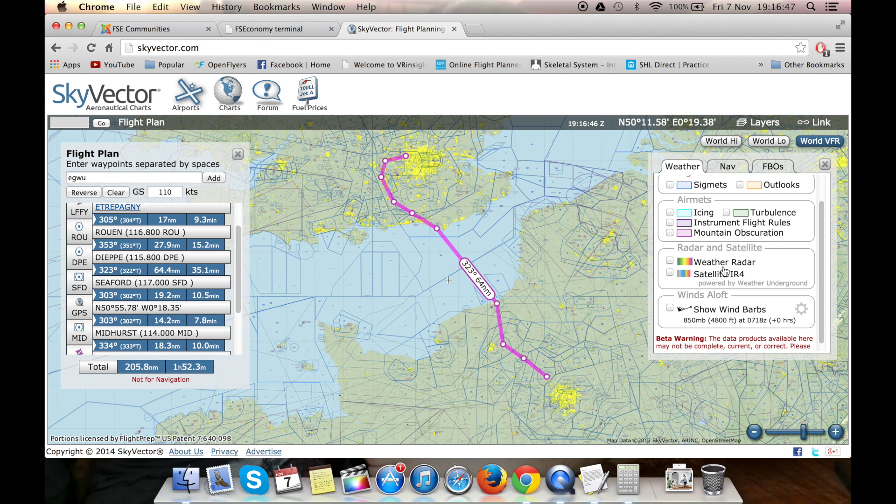
Open the Weather Underground site from the weather layers' credit and close it again.
scroll(722, 268, "up", 3)
scroll(737, 280, "down", 2)
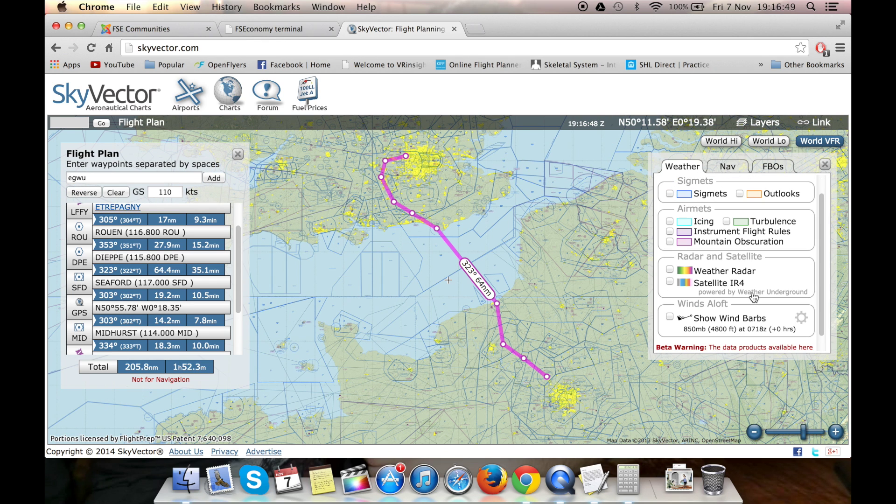
left_click(749, 292)
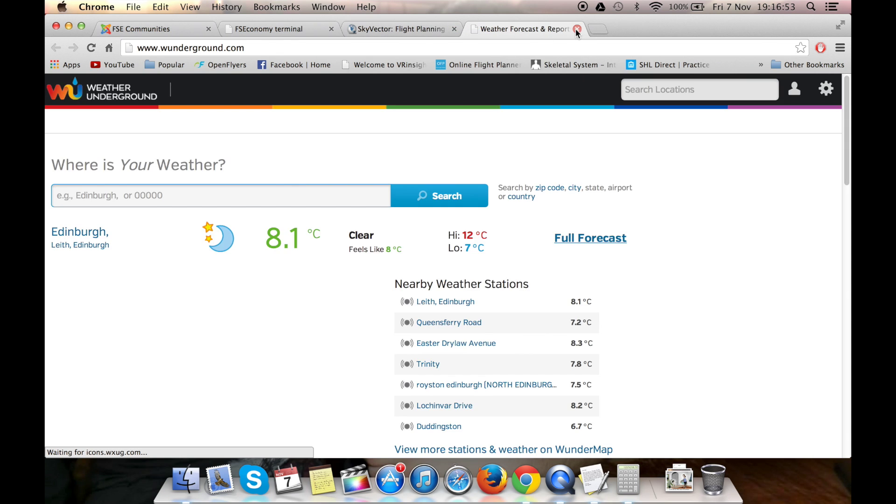
left_click(577, 29)
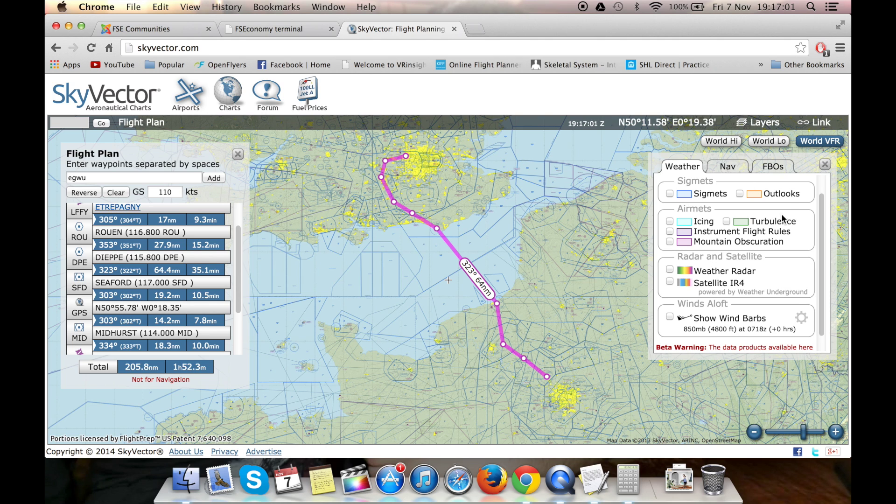
Show the eastbound and westbound North Atlantic and Pacific tracks on the chart, with the Atlantic in view.
left_click(726, 172)
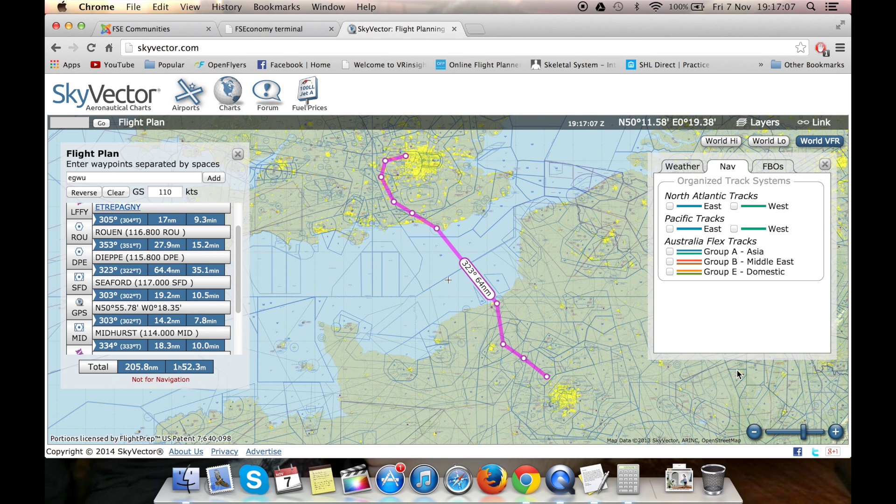
left_click(753, 432)
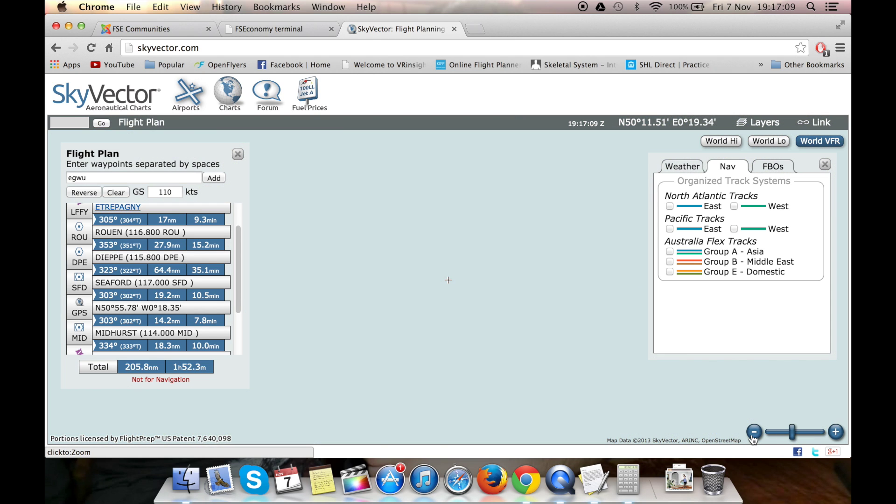
left_click(754, 432)
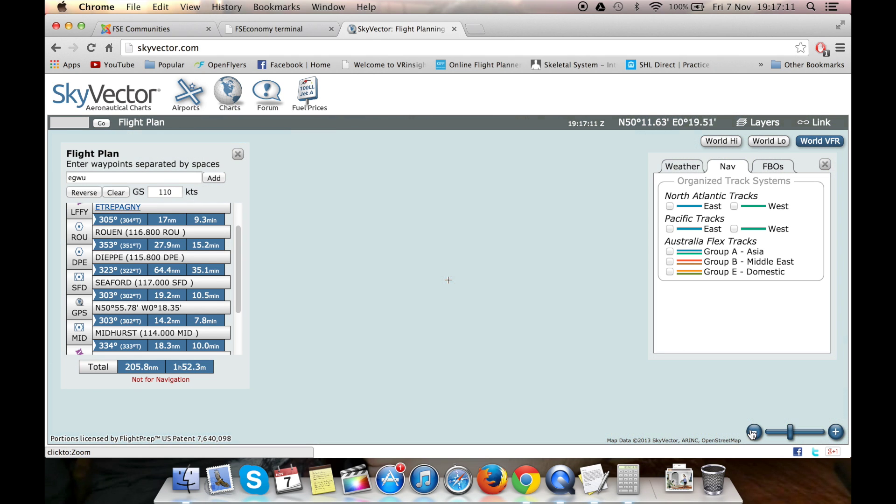
left_click(755, 433)
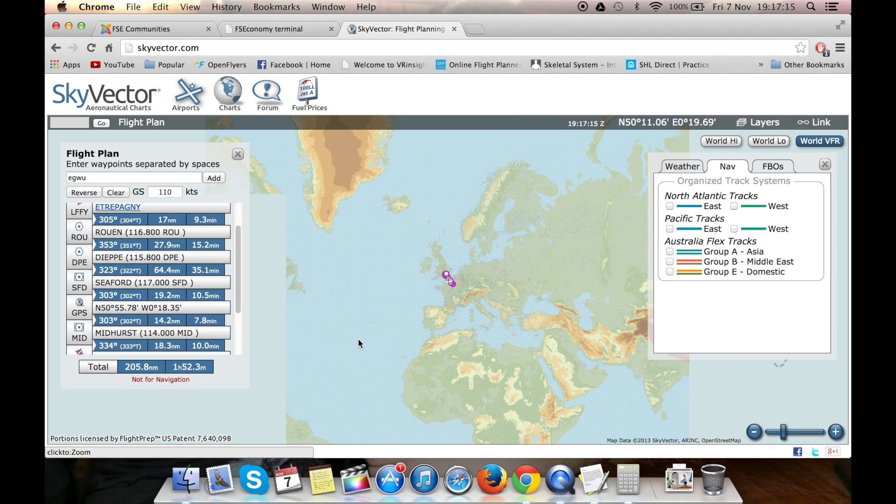
left_click_drag(358, 344, 476, 326)
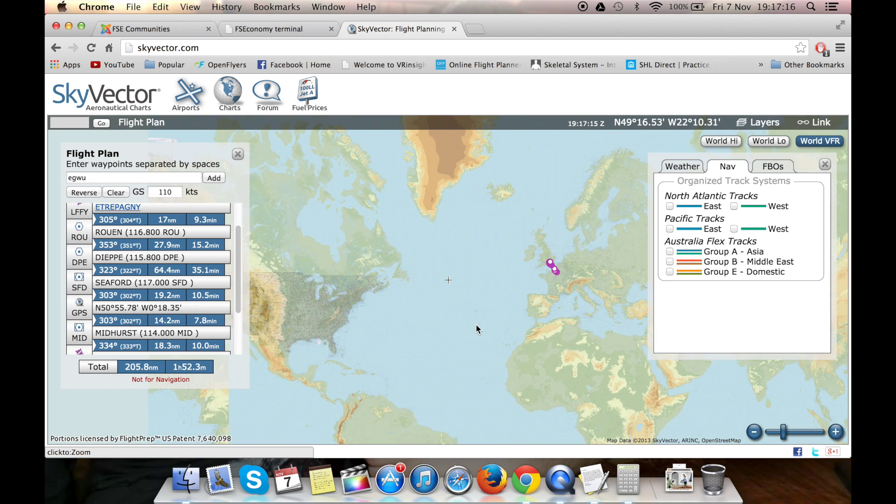
left_click(671, 206)
left_click(734, 205)
left_click(735, 229)
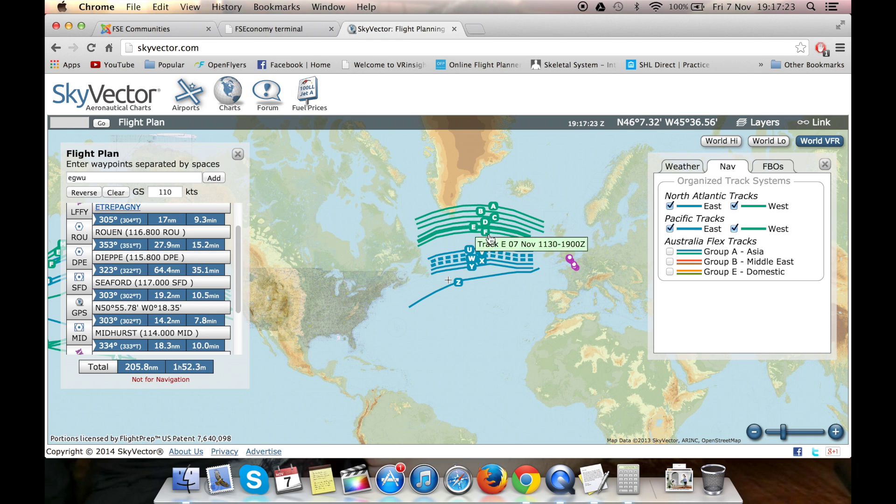
Turn off the eastbound and westbound tracks for both the North Atlantic and the Pacific.
mouse_move(481, 220)
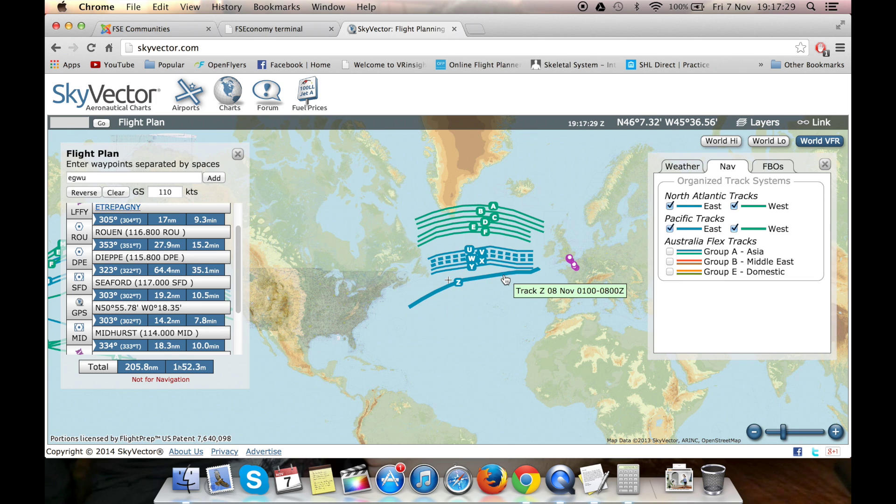
left_click(671, 207)
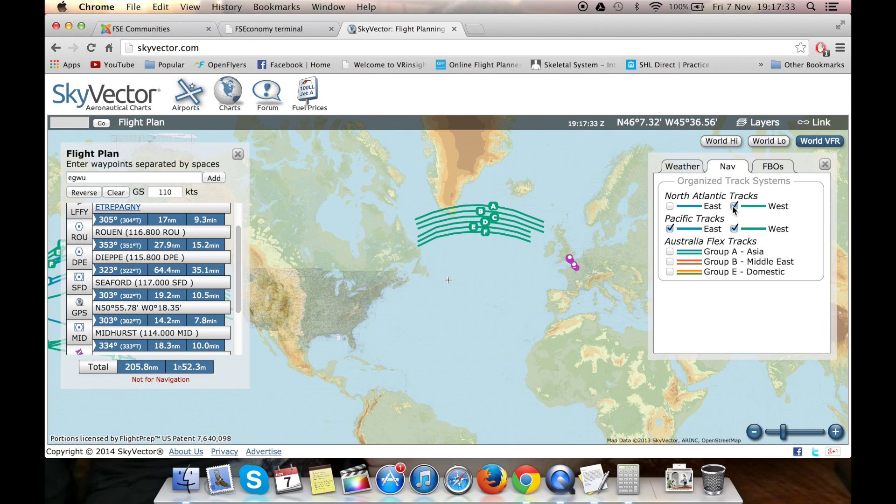
left_click(734, 207)
left_click(734, 229)
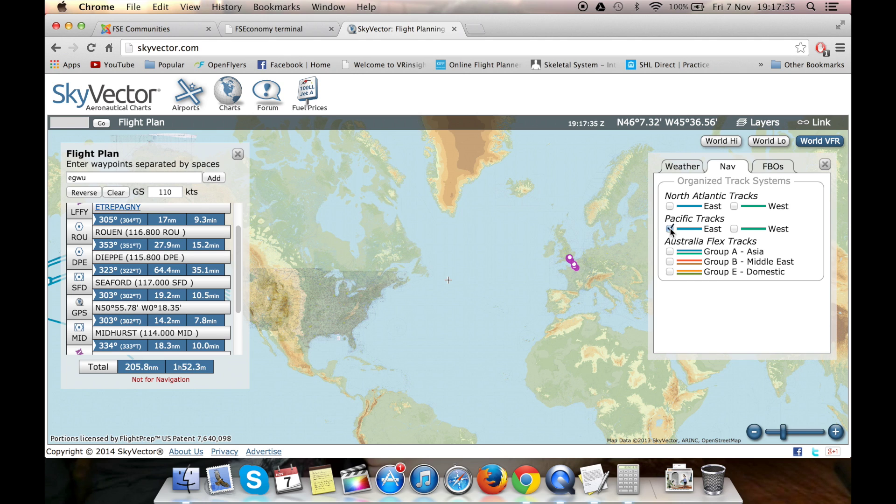
left_click(670, 229)
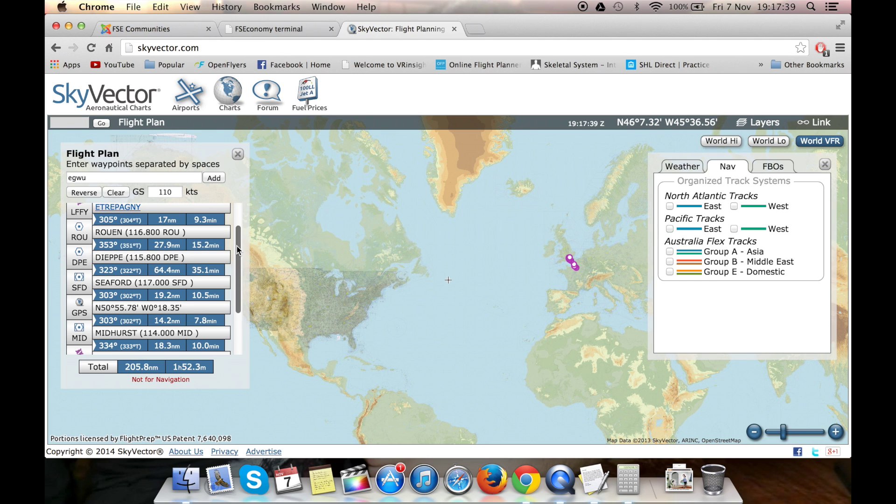
scroll(237, 259, "down", 1)
scroll(236, 259, "down", 3)
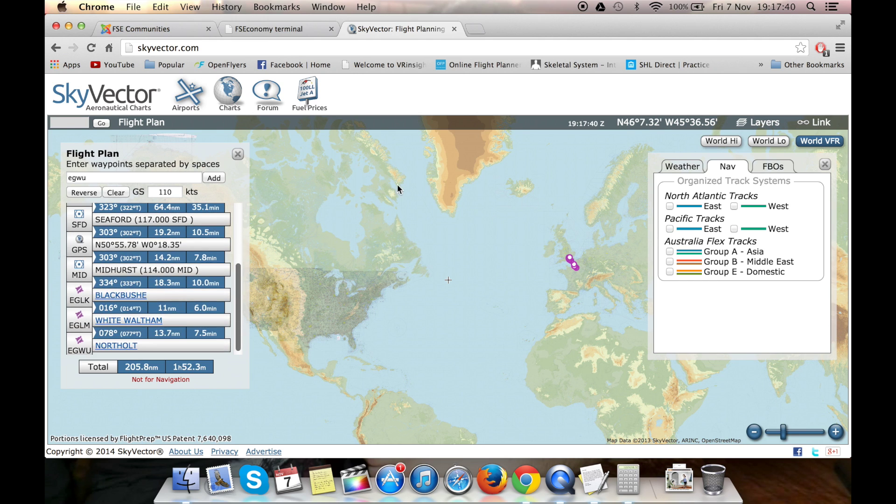
Open the FBO layer options and look through the fuel price settings and filters.
left_click(761, 123)
left_click(760, 124)
left_click(760, 170)
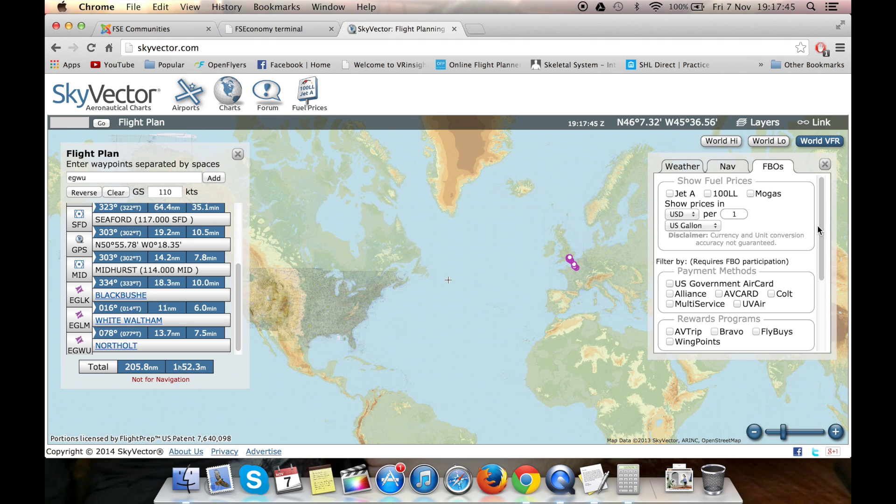
scroll(821, 231, "down", 5)
scroll(817, 192, "up", 4)
scroll(817, 191, "up", 2)
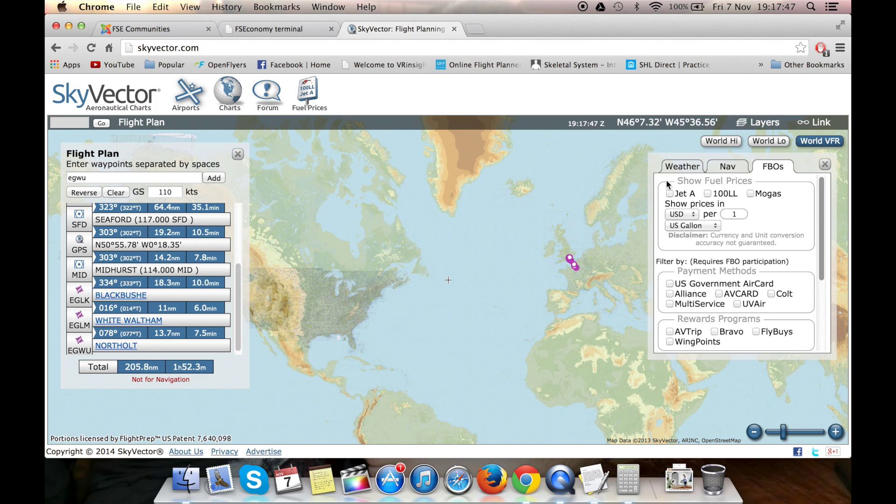
Bring the United States into view and display the 100LL fuel prices on the chart.
left_click_drag(67, 150, 260, 287)
left_click(331, 282)
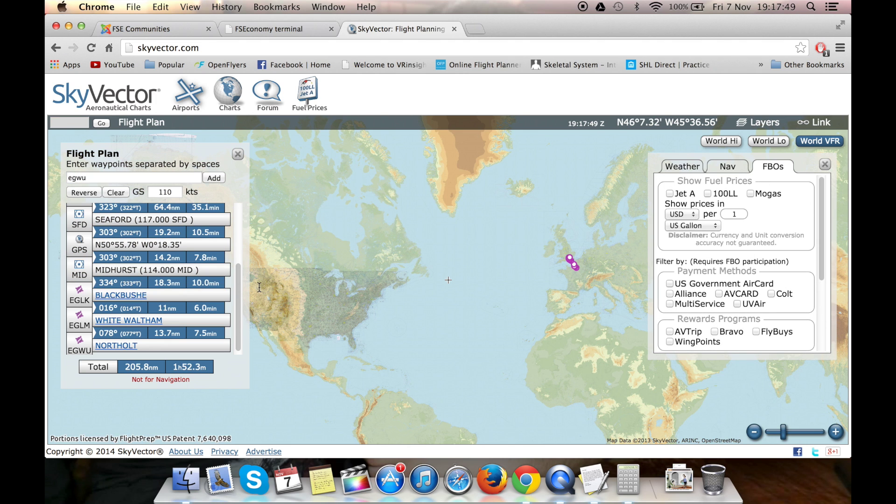
left_click_drag(332, 286, 477, 281)
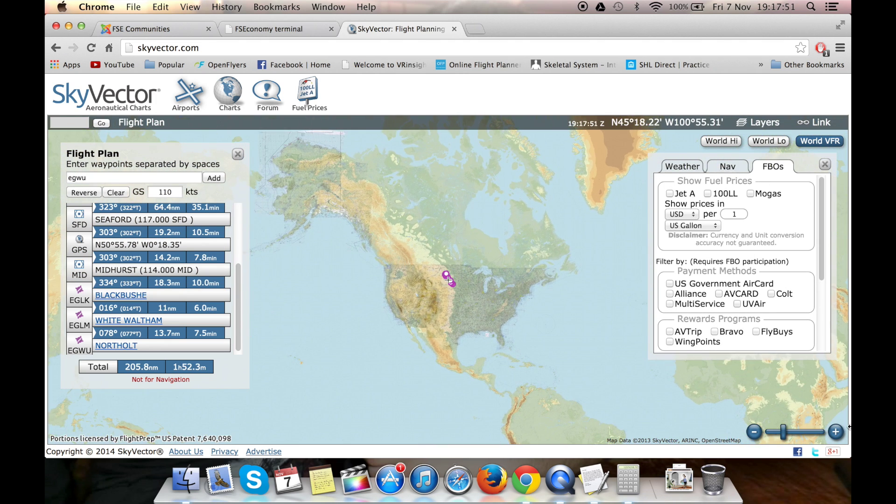
left_click(836, 432)
left_click(836, 432)
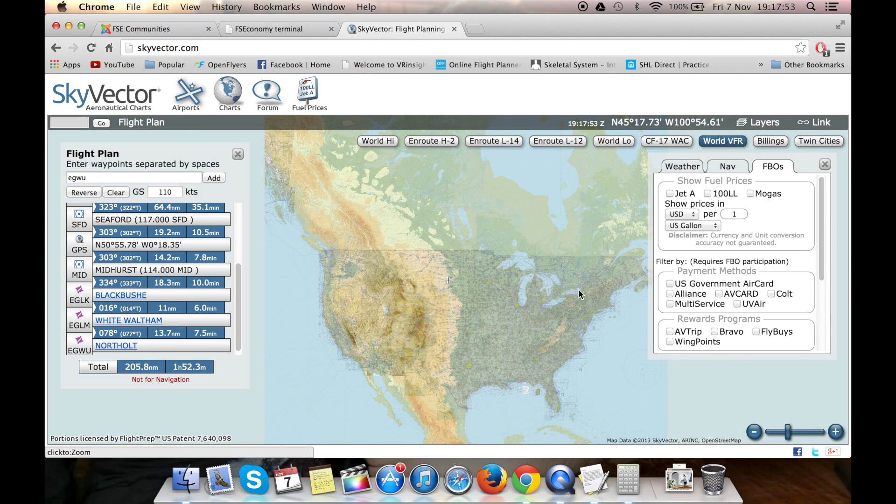
left_click_drag(468, 265, 472, 242)
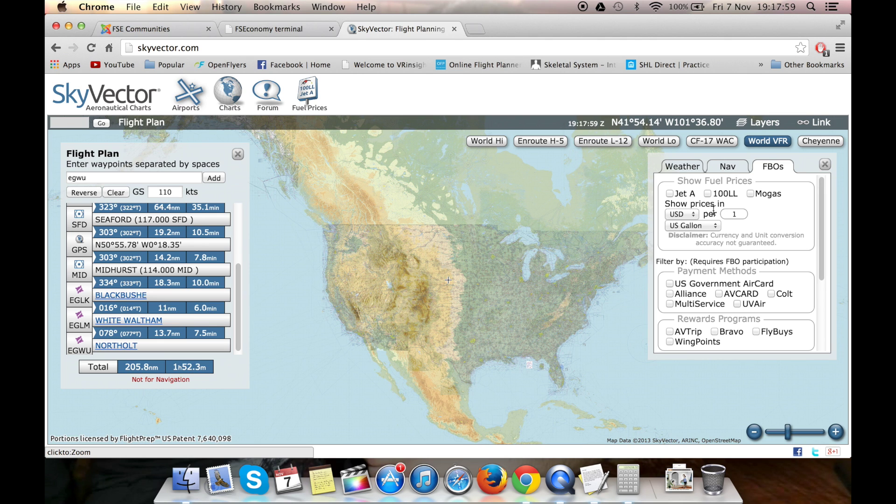
left_click(708, 193)
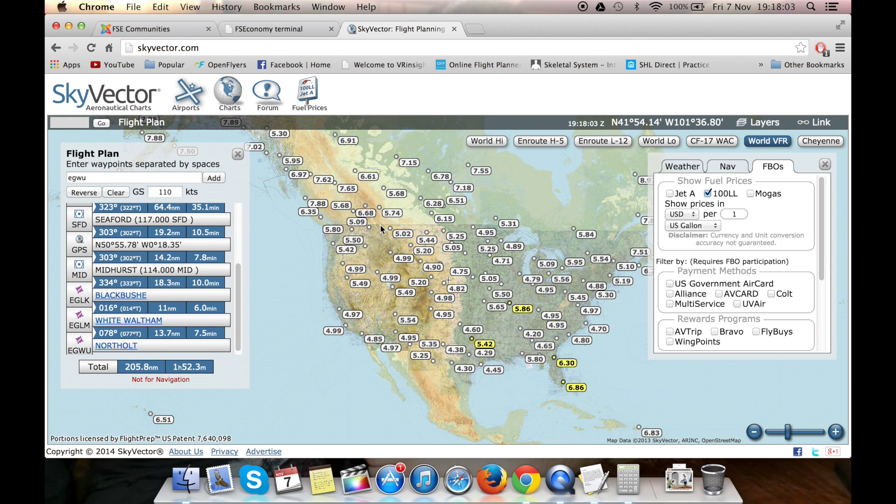
mouse_move(364, 228)
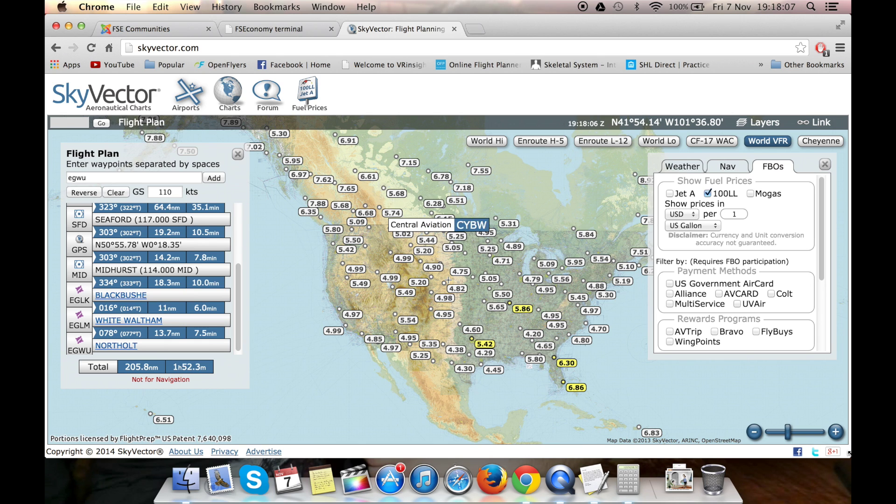
left_click(836, 435)
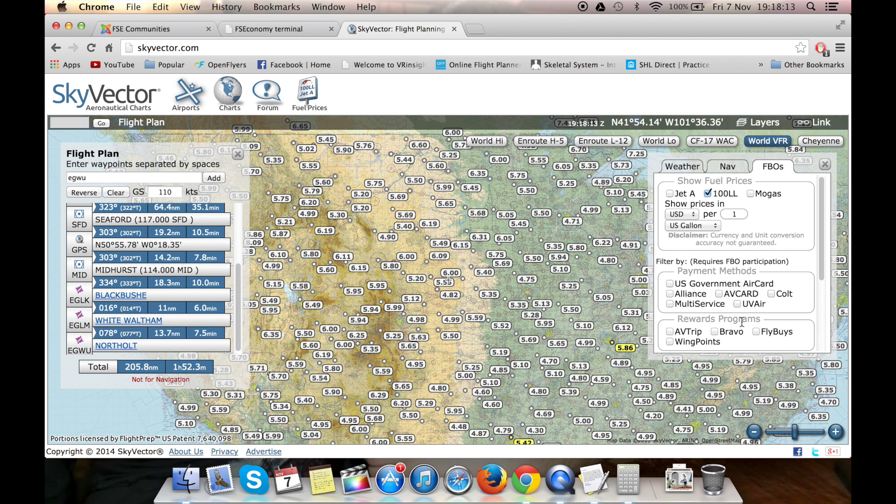
Try filtering the fuel prices by the AVTrip, WingPoints, Bravo and FlyBuys rewards programs, clearing each filter again.
scroll(752, 323, "down", 3)
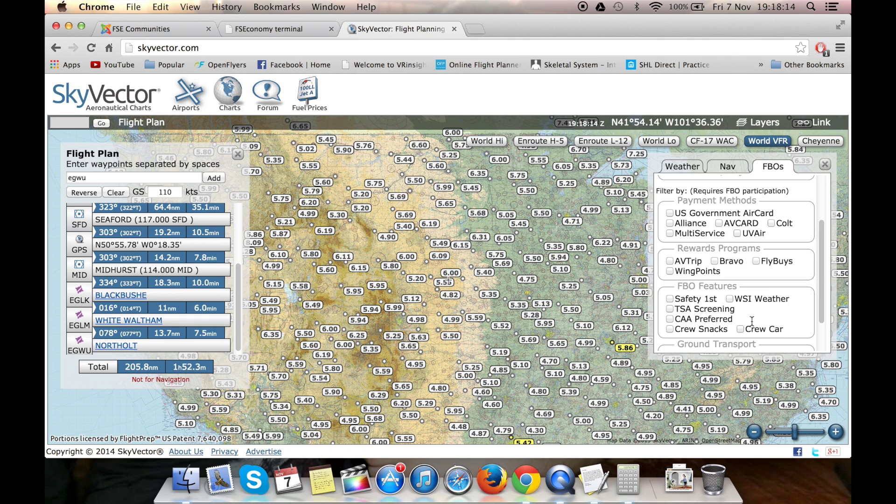
left_click(670, 261)
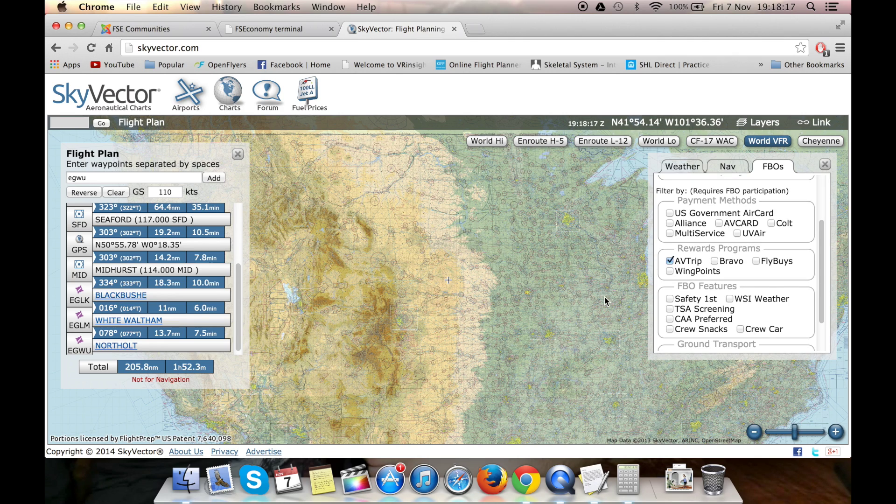
scroll(539, 367, "down", 2)
scroll(534, 324, "up", 2)
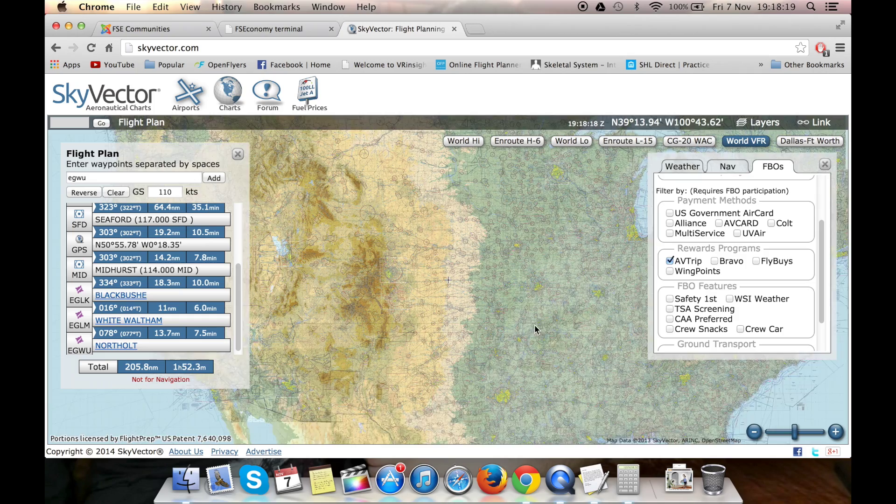
left_click(670, 260)
left_click(669, 271)
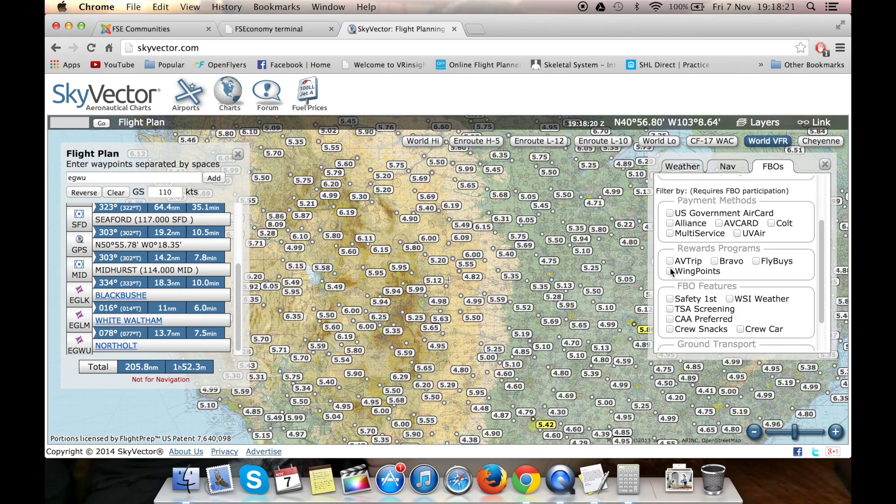
left_click(670, 271)
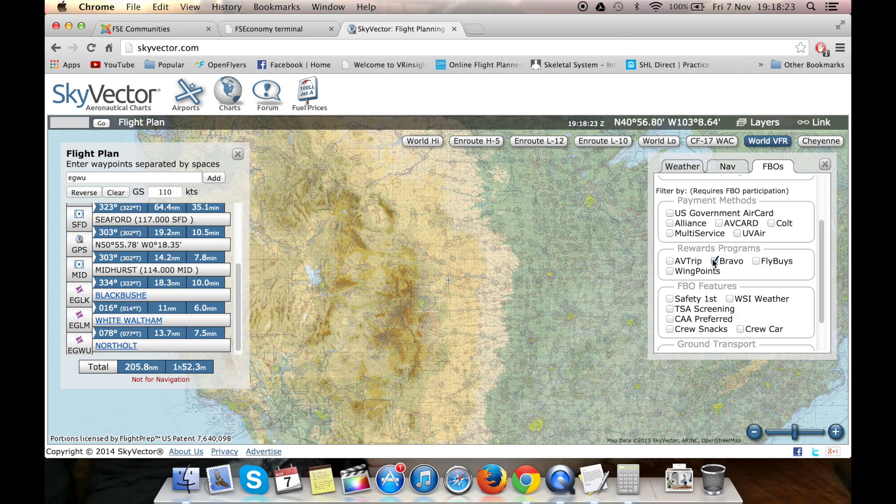
left_click(755, 260)
left_click(754, 260)
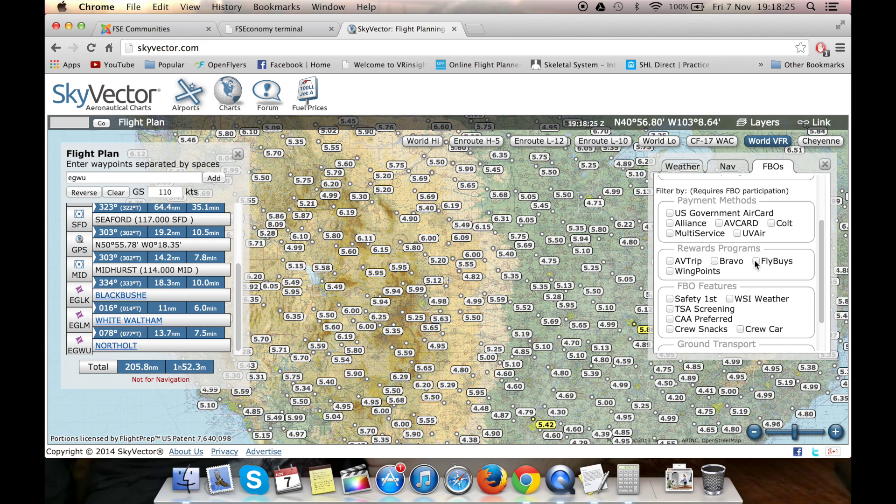
Try the Safety 1st and TSA Screening FBO feature filters on the fuel prices and clear them again.
left_click(671, 299)
left_click(670, 299)
left_click(670, 309)
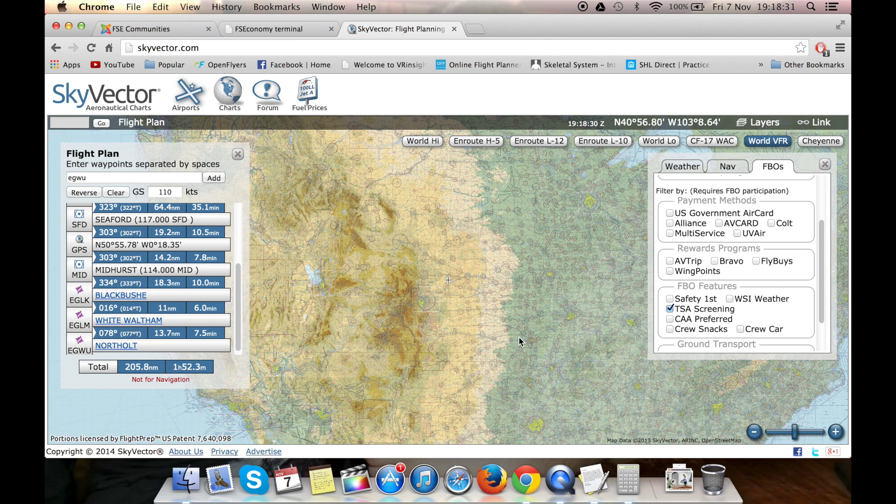
left_click(836, 432)
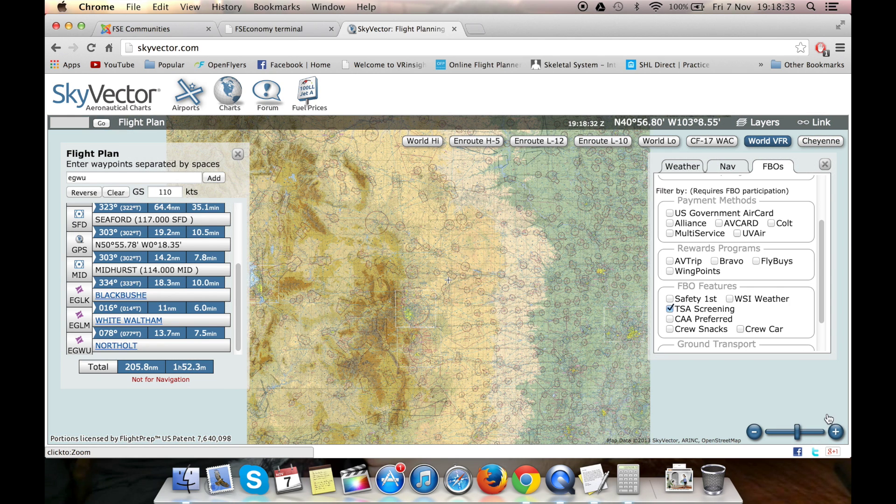
left_click(670, 309)
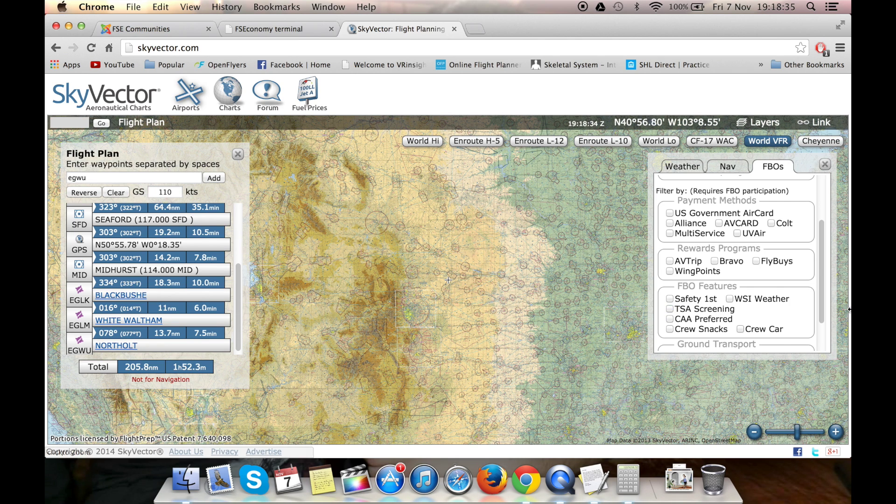
scroll(794, 312, "down", 2)
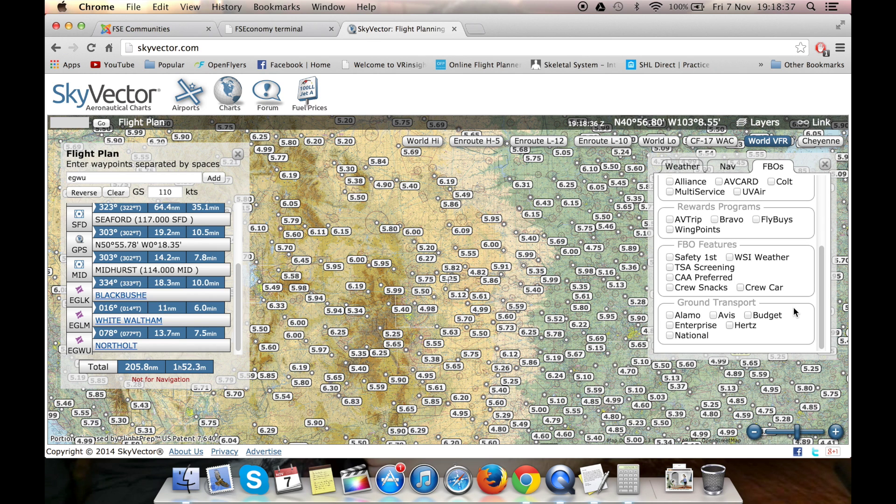
scroll(782, 312, "up", 5)
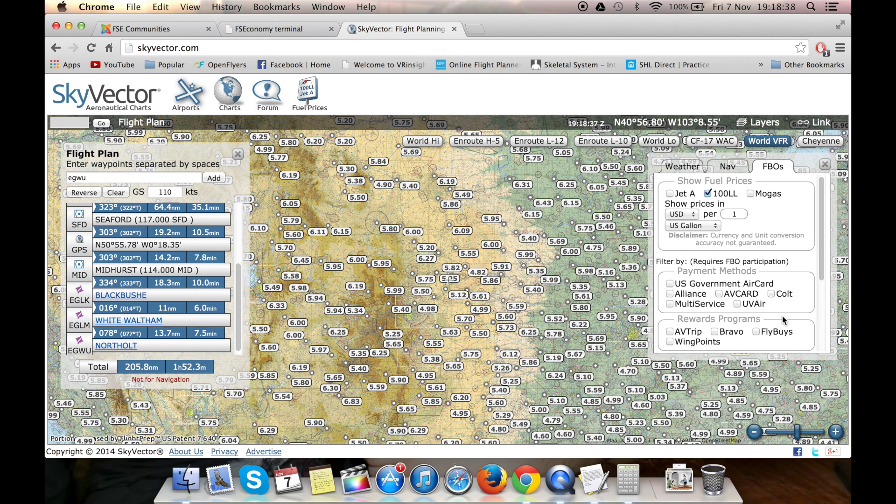
Switch the 100LL prices off and on again, and review the currency and unit choices, keeping USD per US Gallon.
left_click(708, 194)
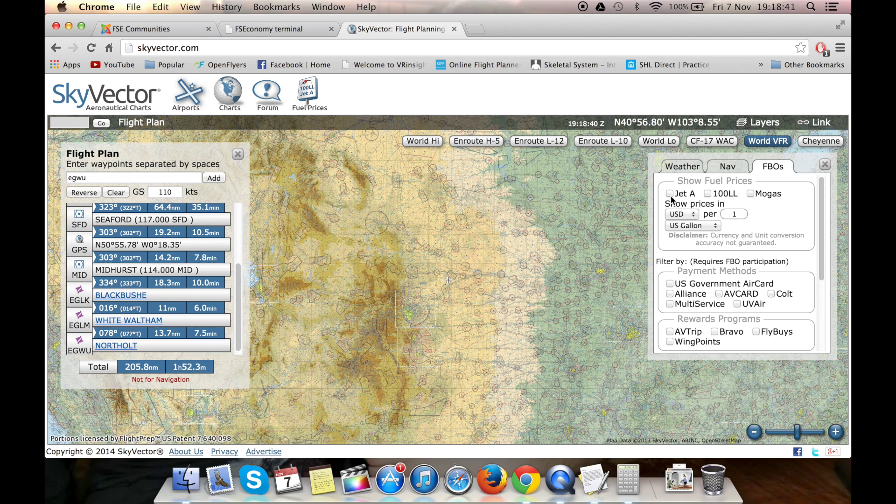
left_click(671, 196)
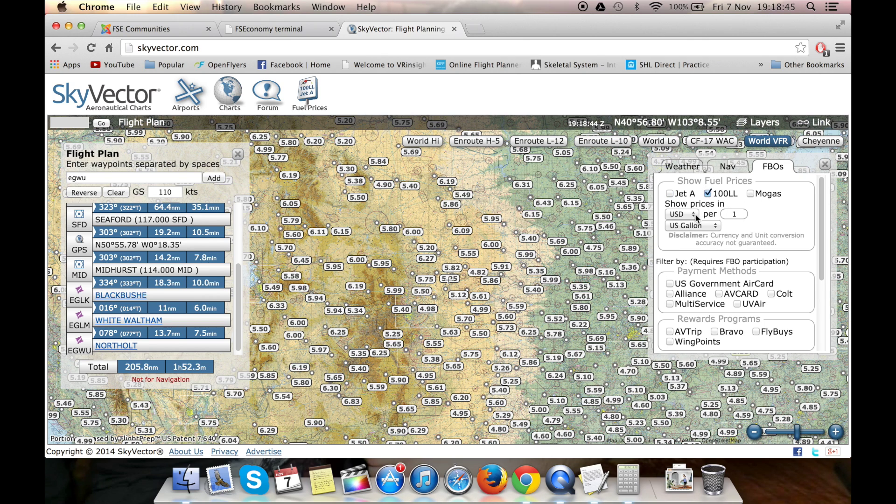
left_click(695, 214)
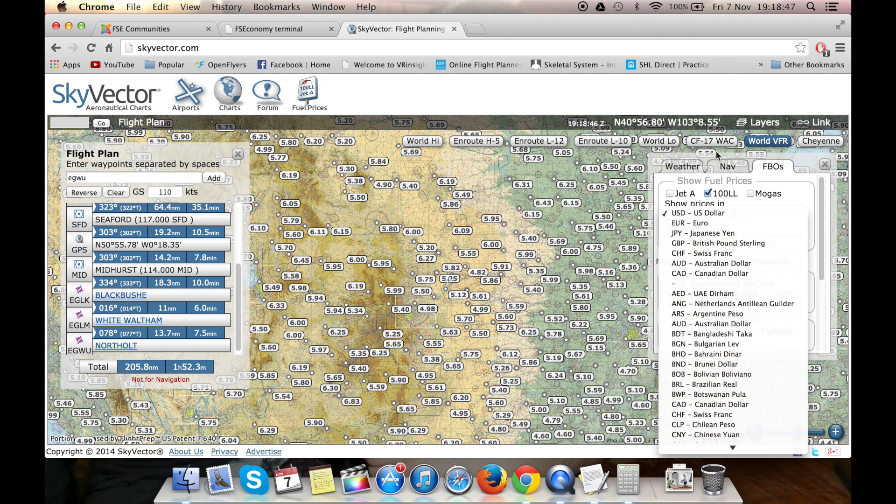
left_click(726, 211)
left_click(711, 226)
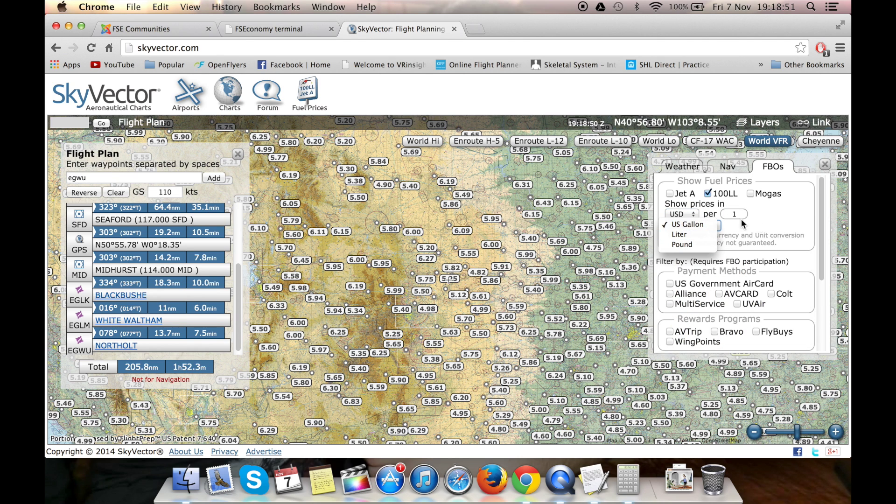
left_click(686, 225)
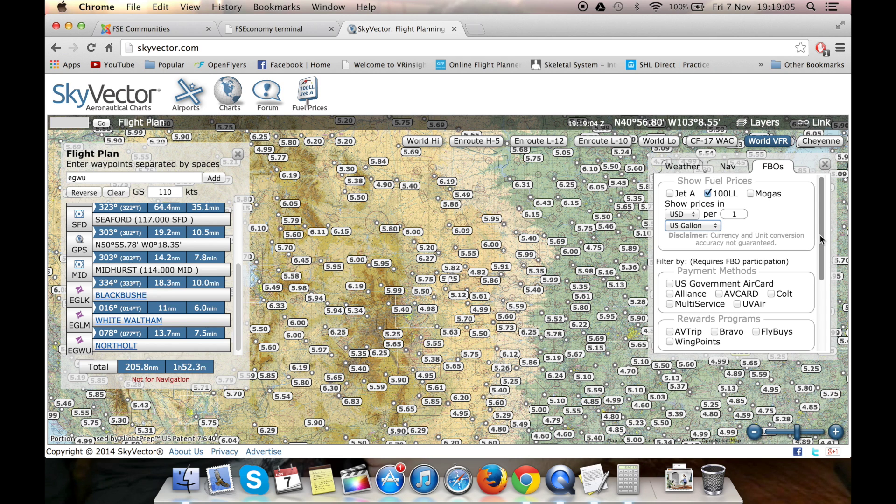
Try the payment method filters, including US Government AirCard, MultiService, AVCARD and Colt, and clear them all again.
left_click_drag(823, 233, 822, 252)
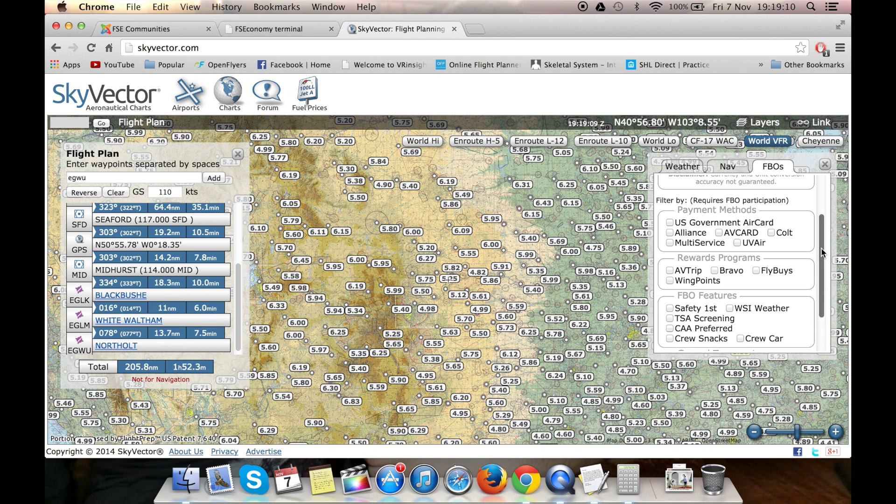
left_click(670, 223)
left_click(670, 223)
left_click(670, 242)
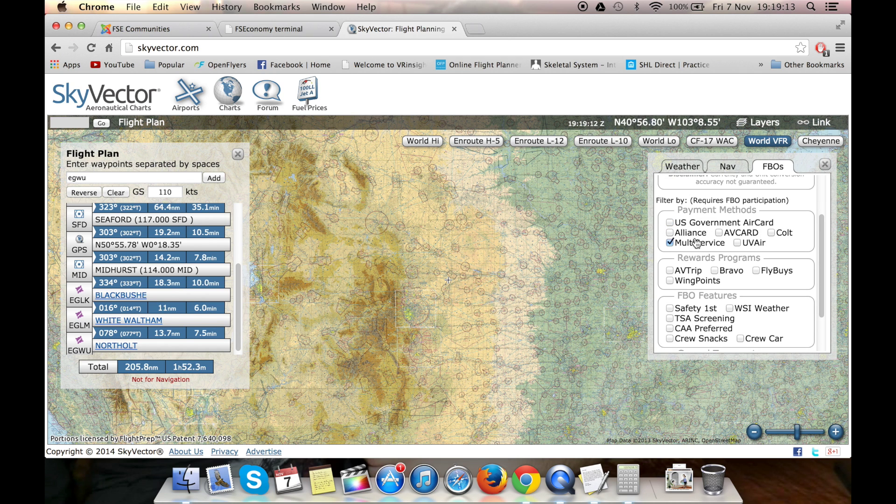
left_click(719, 232)
left_click(745, 243)
left_click(771, 233)
left_click(771, 233)
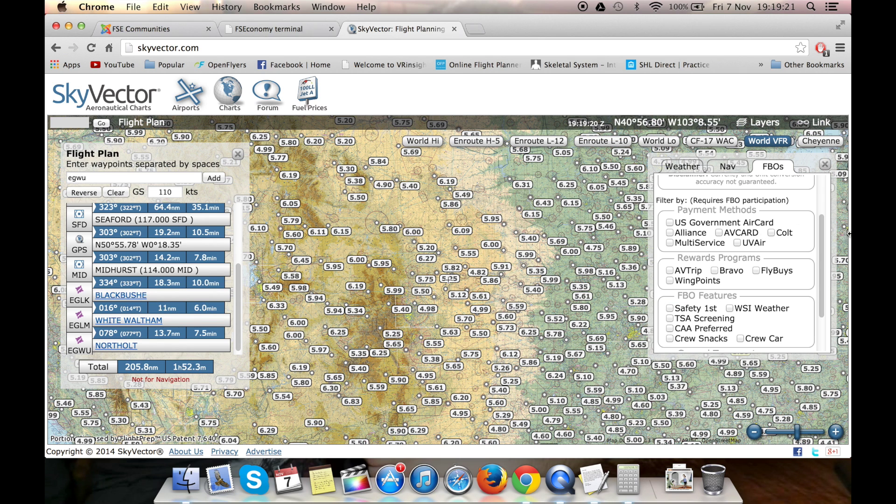
scroll(821, 280, "up", 3)
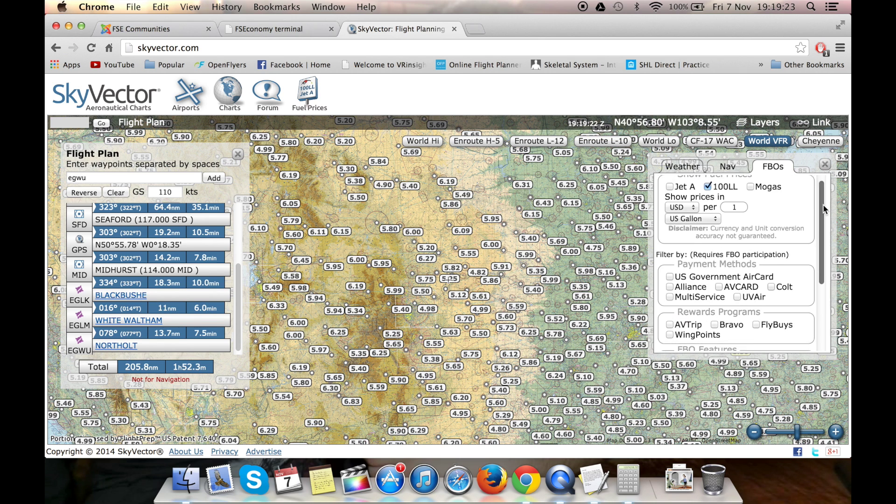
scroll(815, 327, "down", 5)
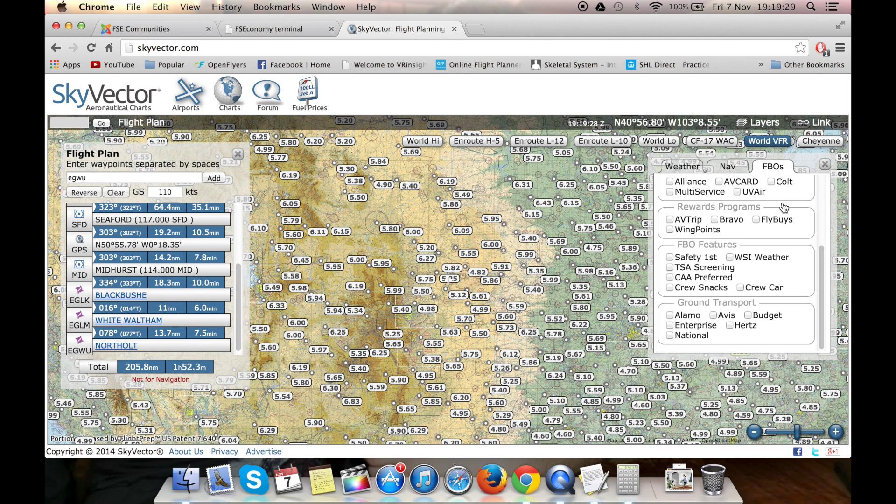
Turn off the 100LL fuel prices shown on the chart.
left_click_drag(820, 265, 822, 191)
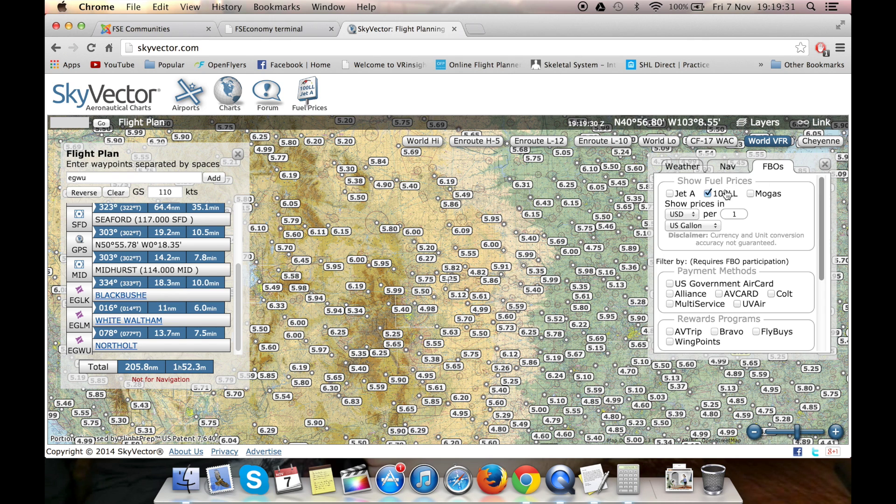
left_click(708, 192)
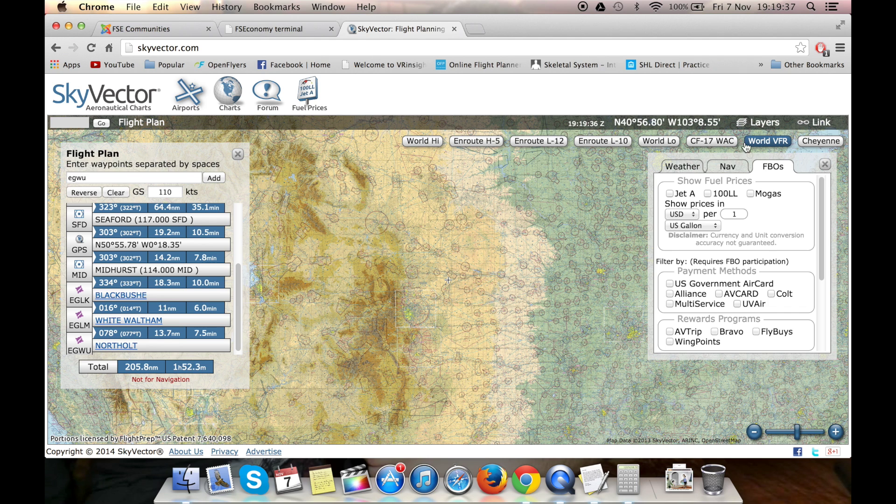
Preview the CF-17 WAC, World Lo, Enroute L-10, Enroute L-12, World Hi, Enroute H-5 and Cheyenne charts, and return to World VFR.
scroll(721, 147, "down", 1)
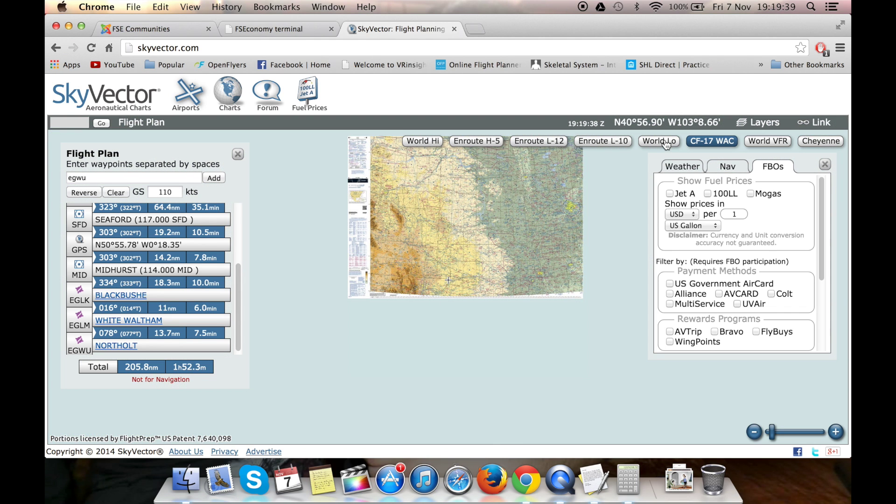
left_click(664, 141)
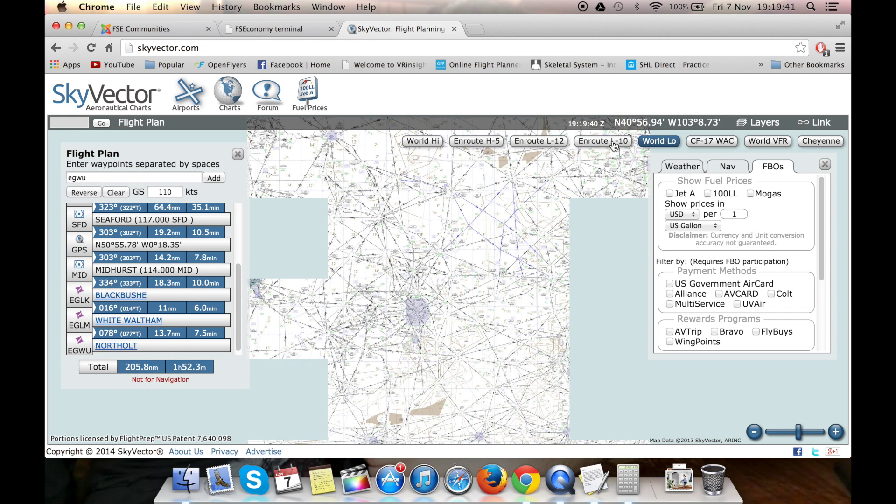
left_click(608, 142)
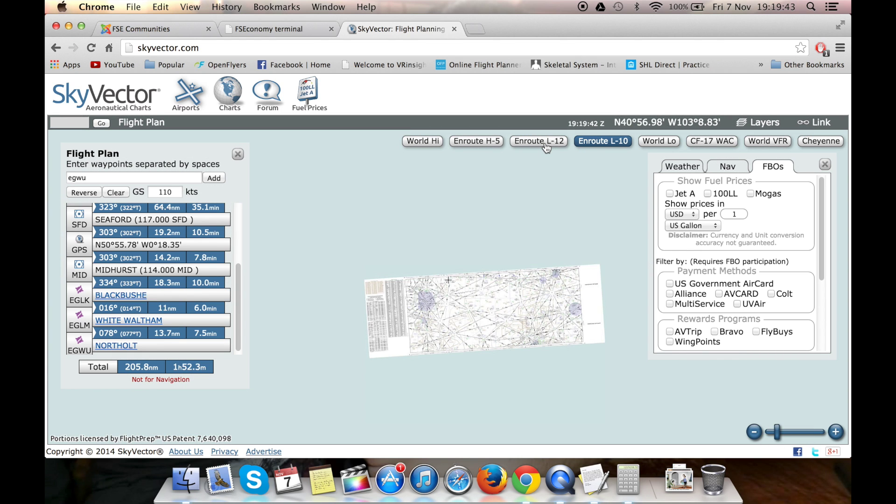
left_click(546, 146)
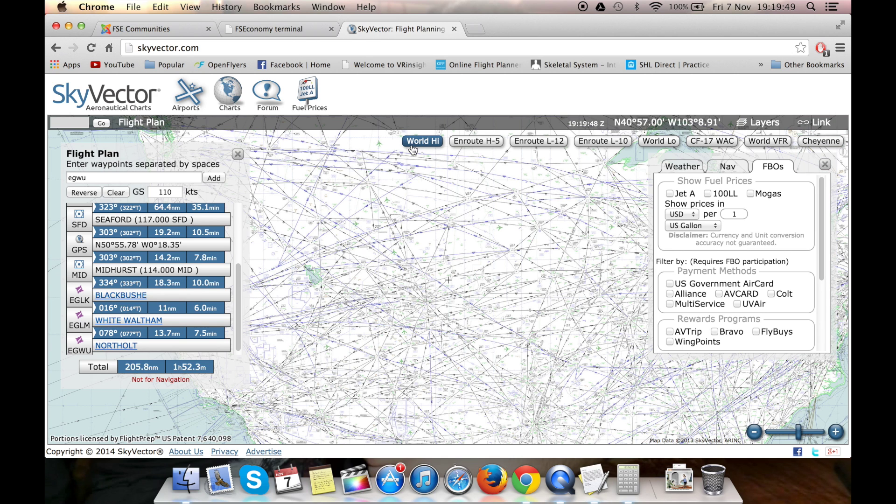
left_click(473, 145)
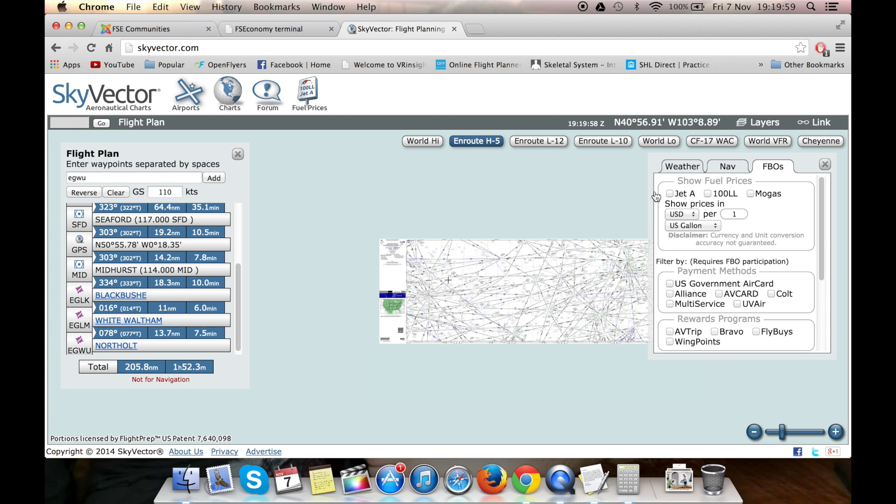
left_click(770, 142)
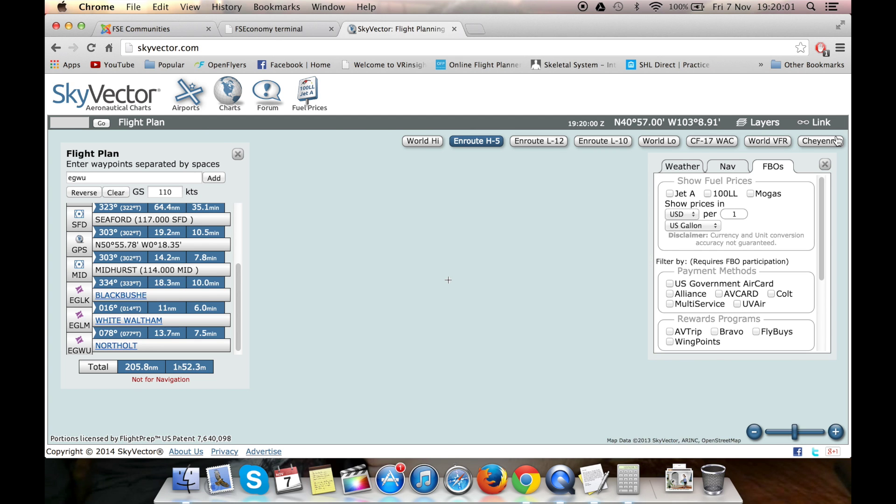
left_click(835, 142)
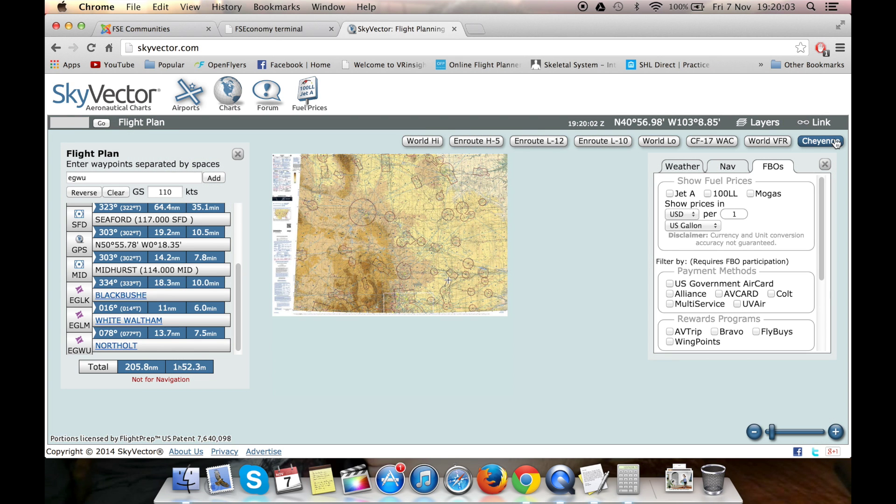
left_click(767, 141)
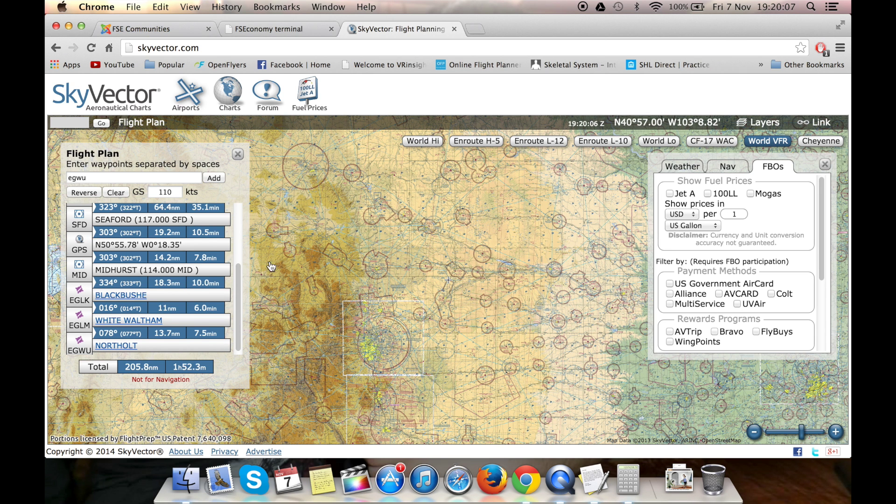
Centre the chart on the flight plan's departure airport LFPT and close the layer settings.
left_click_drag(238, 306, 243, 200)
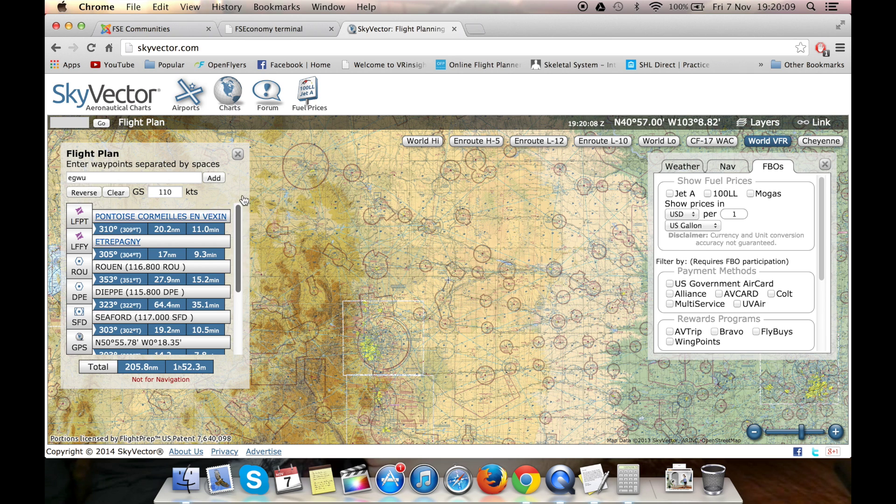
left_click(78, 220)
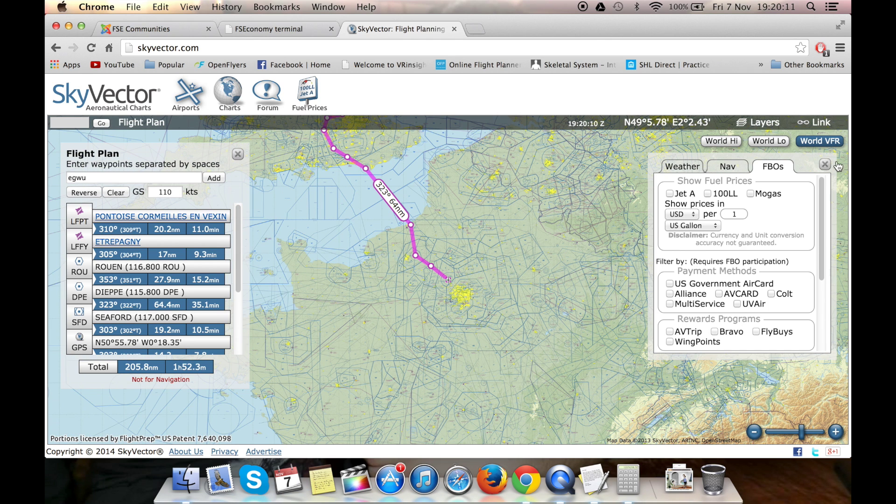
left_click(826, 164)
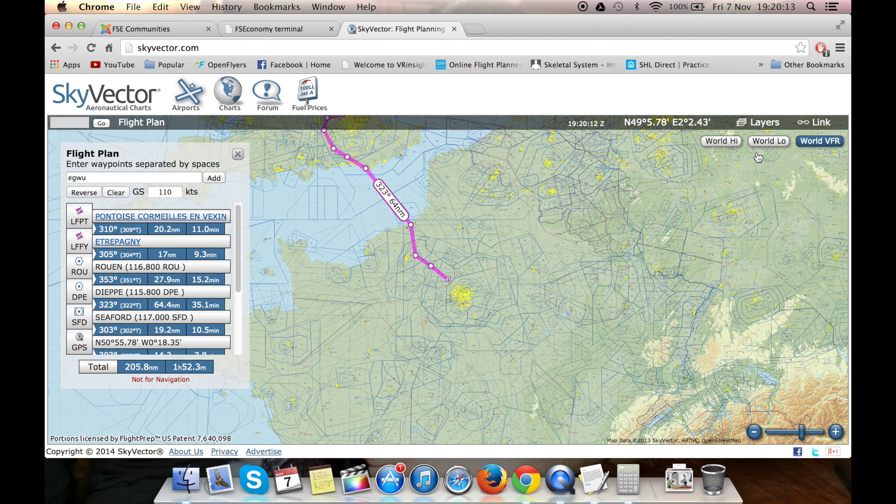
left_click(835, 432)
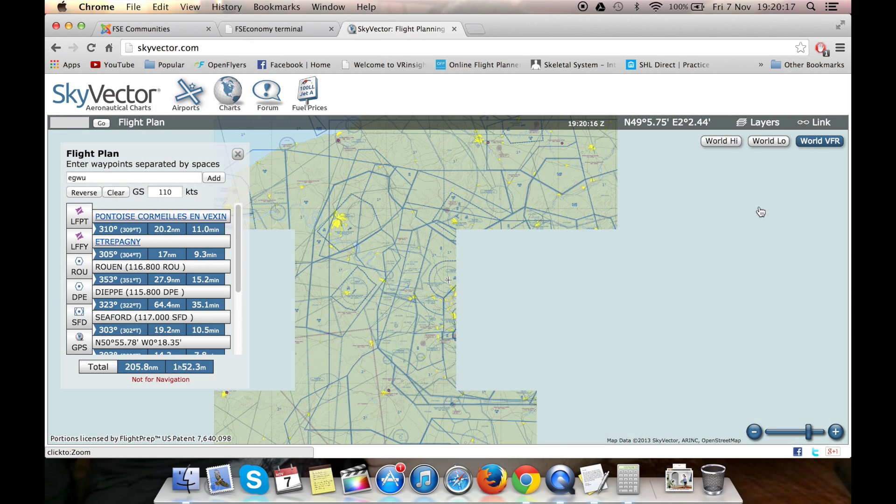
Open the chart's sharing links and select the image link's HTML code, followed by the plain text link.
left_click(821, 124)
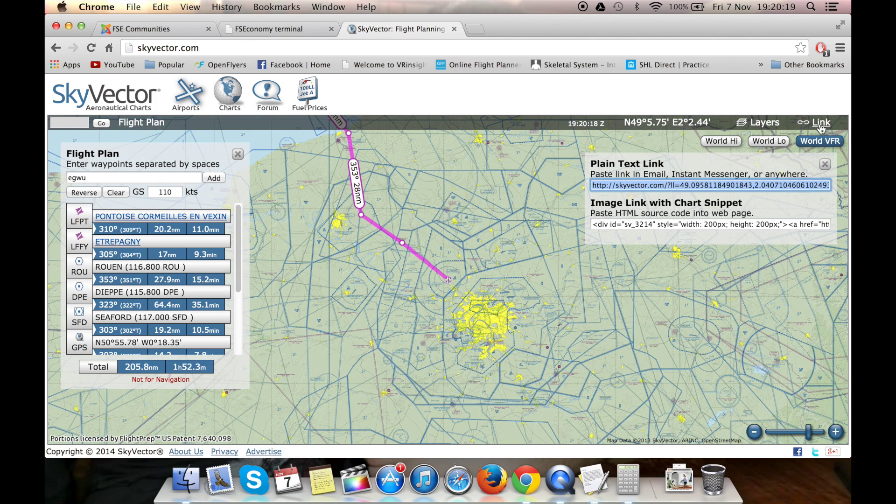
left_click(797, 226)
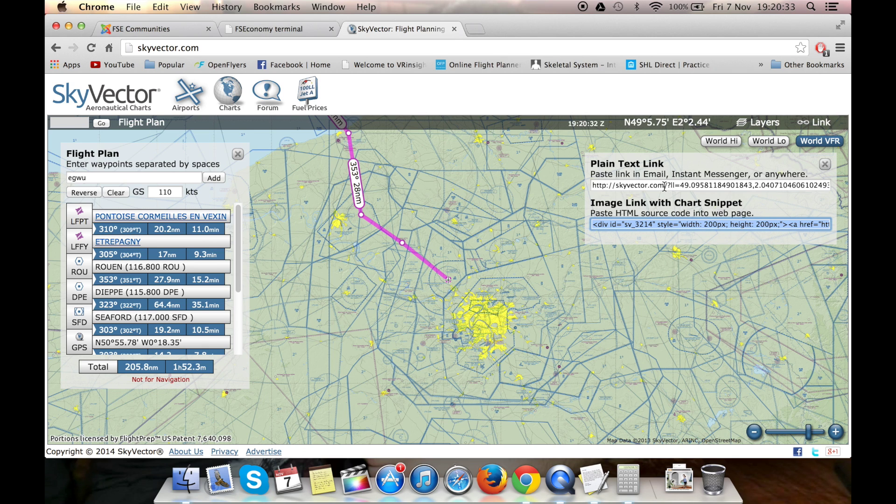
left_click(759, 185)
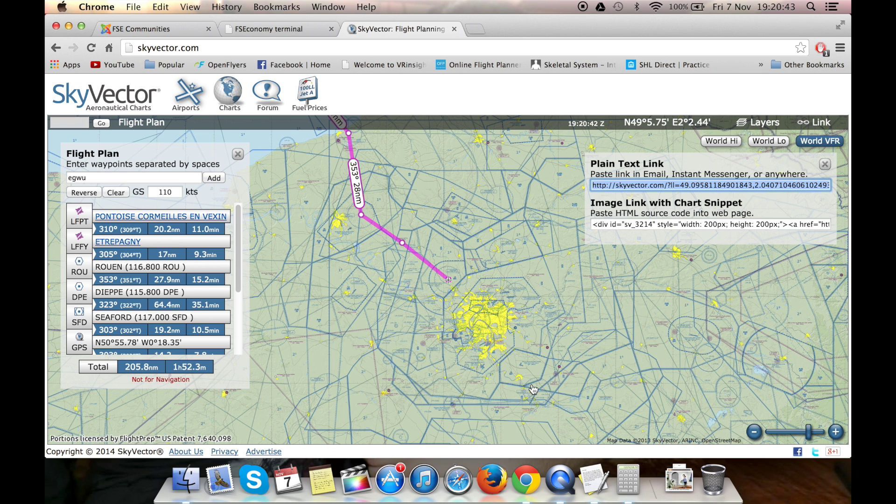
Review the route on the chart and the flight plan's remaining waypoints through to Northolt.
left_click_drag(382, 370, 407, 379)
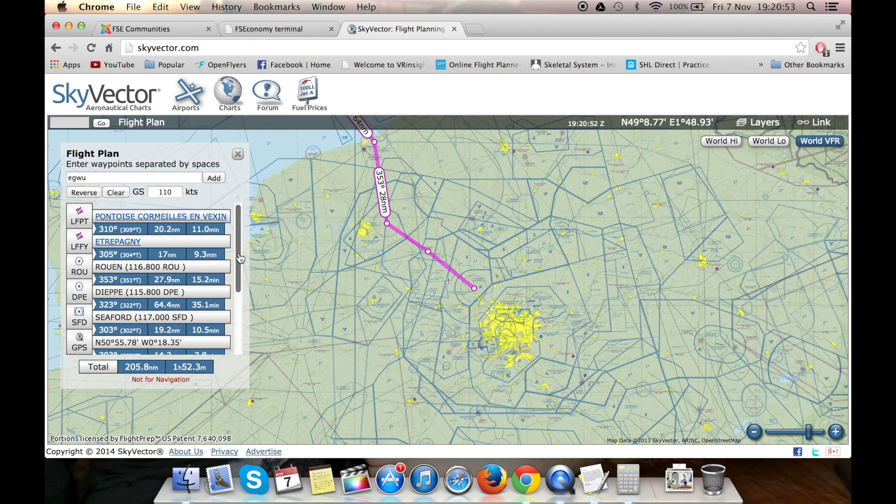
left_click_drag(240, 259, 239, 346)
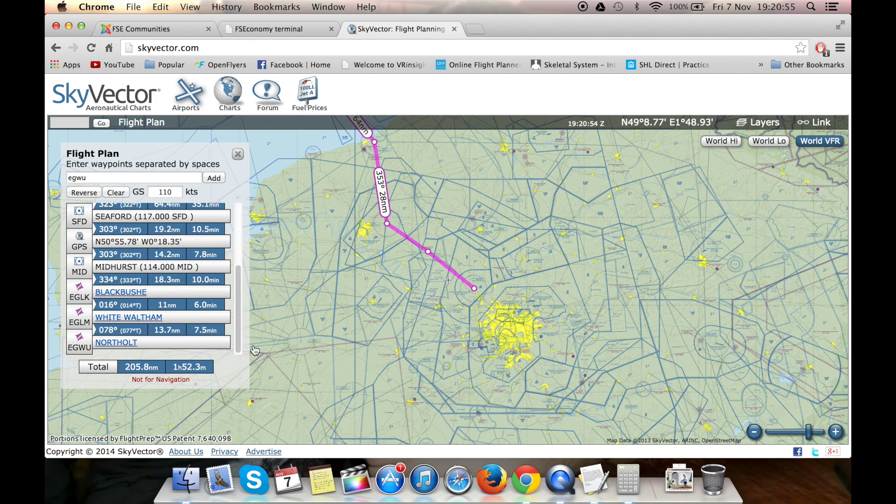